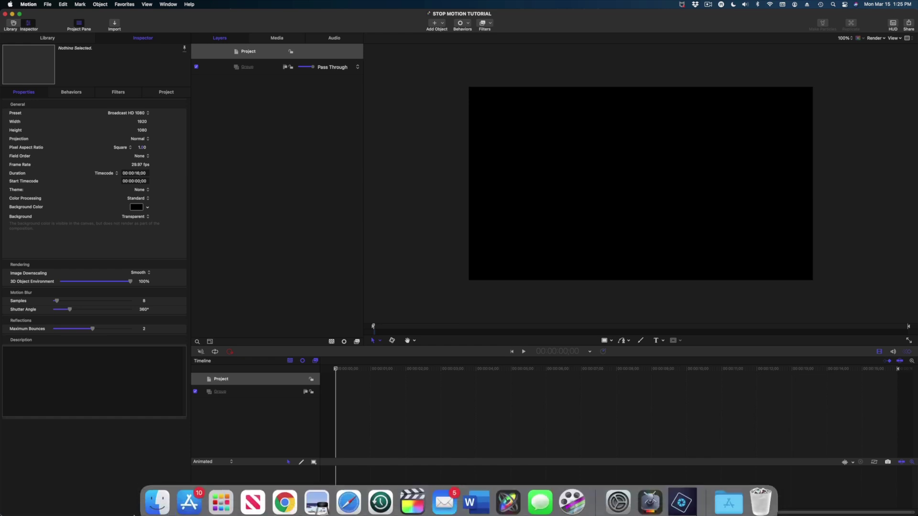
- Import the white Frigidaire side-by-side refrigerator image from the STOP MOTION TUTORIAL folder into the project and close the extra Finder window
left_click(158, 498)
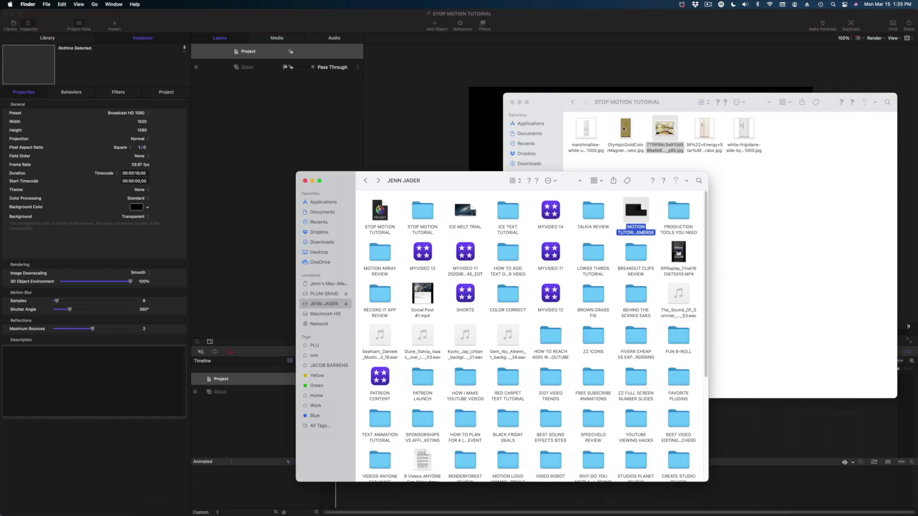
left_click_drag(744, 136, 257, 114)
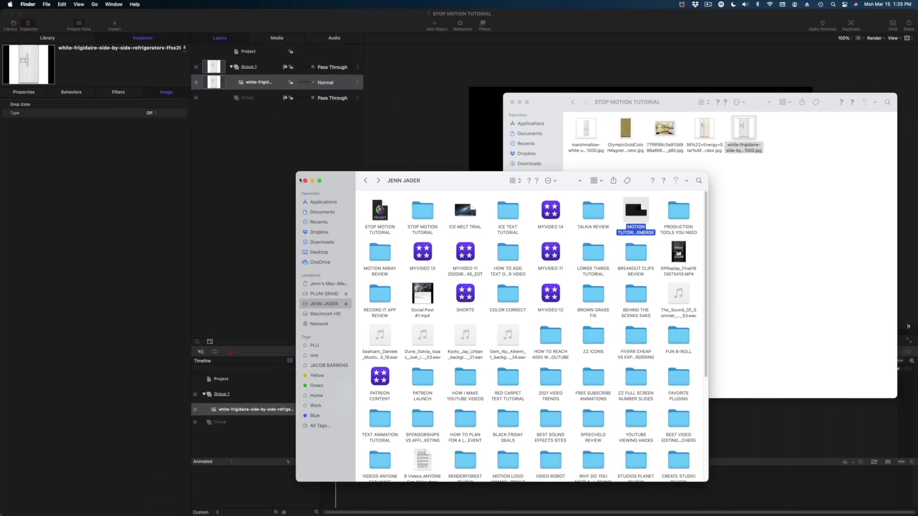
left_click(305, 181)
left_click(248, 73)
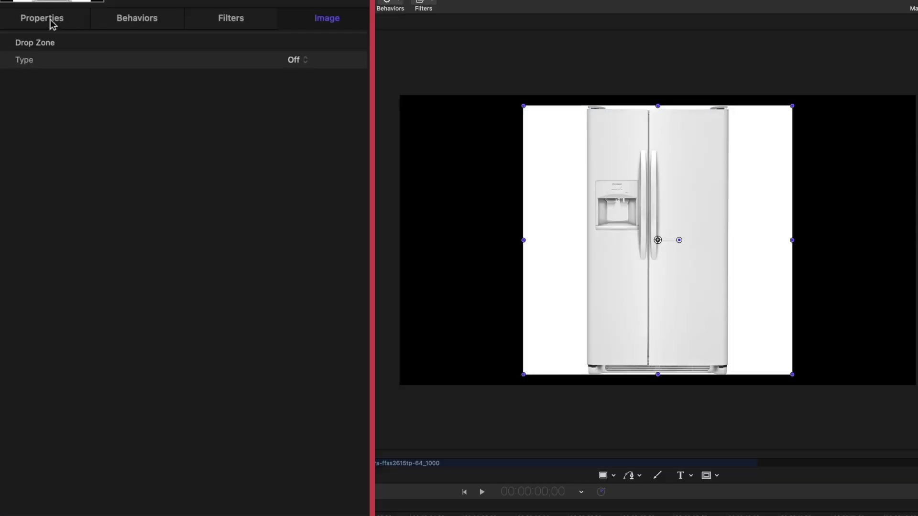
- Enlarge the refrigerator image to 495% scale and position it at X -233 px and Y about -386 px
left_click(27, 93)
left_click_drag(290, 95, 201, 17)
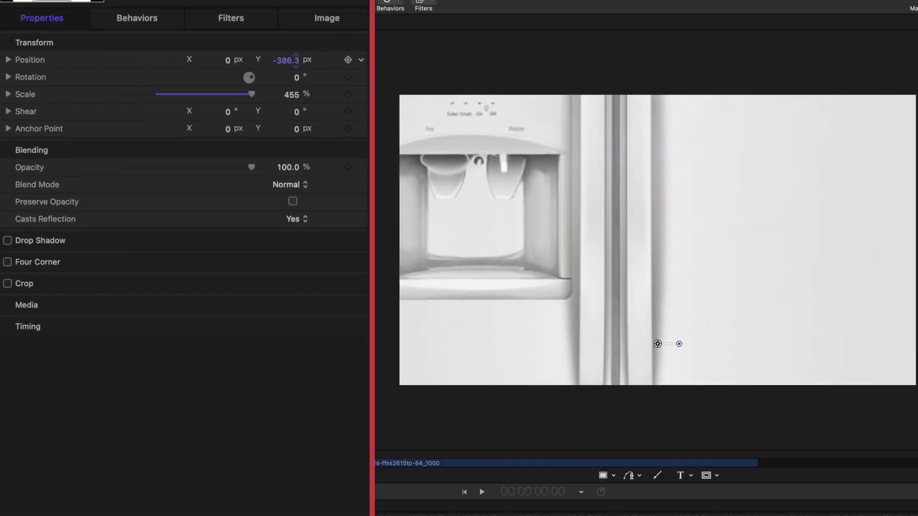
left_click_drag(226, 60, 228, 59)
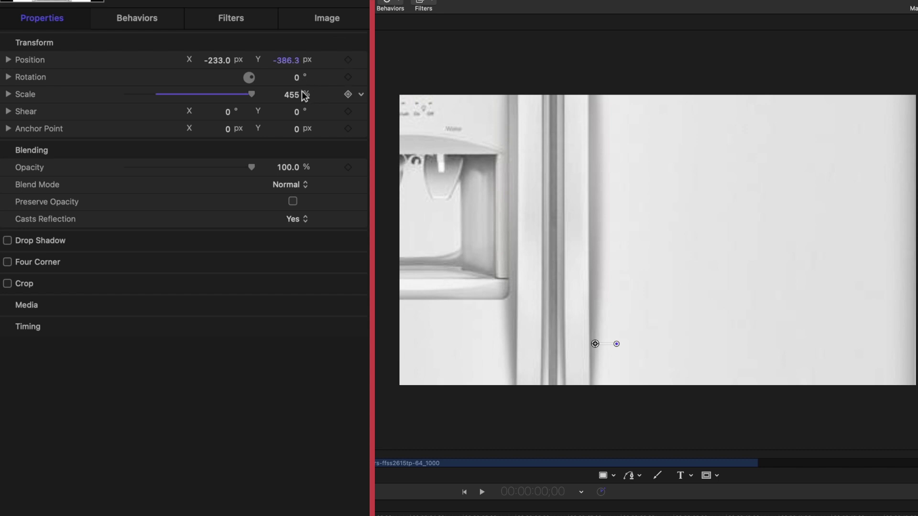
left_click_drag(293, 94, 297, 94)
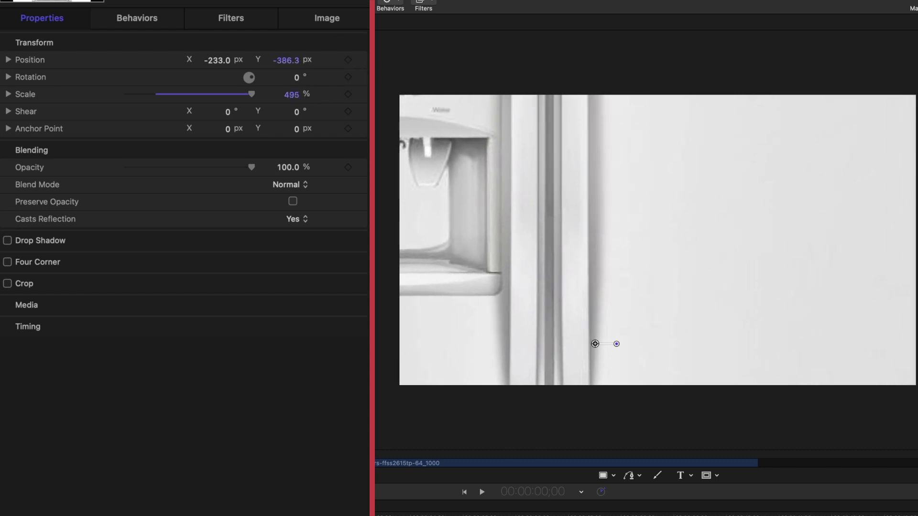
left_click_drag(287, 61, 286, 60)
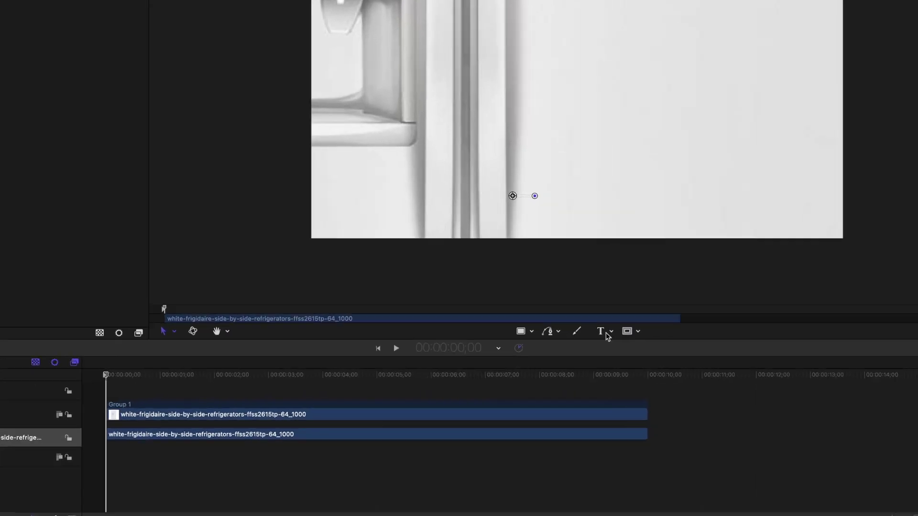
- Start a new 3D text object on the refrigerator door in the canvas
left_click(662, 340)
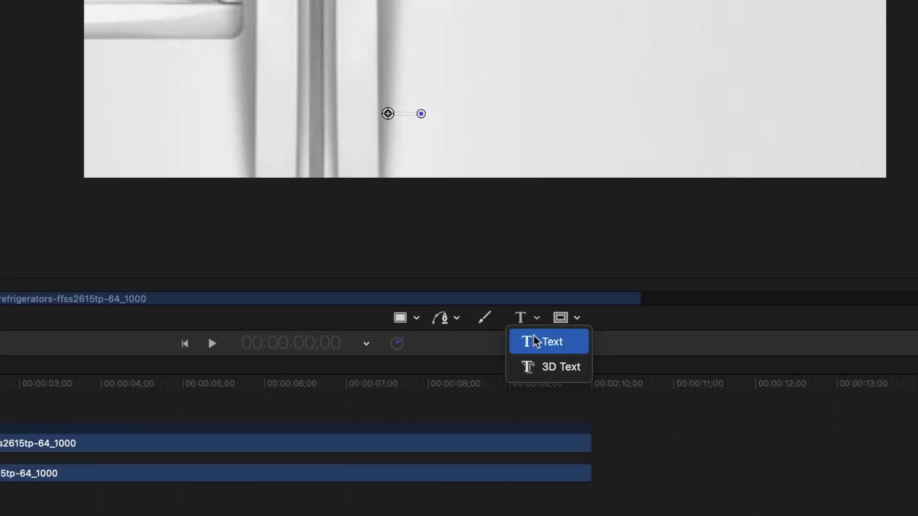
left_click(543, 373)
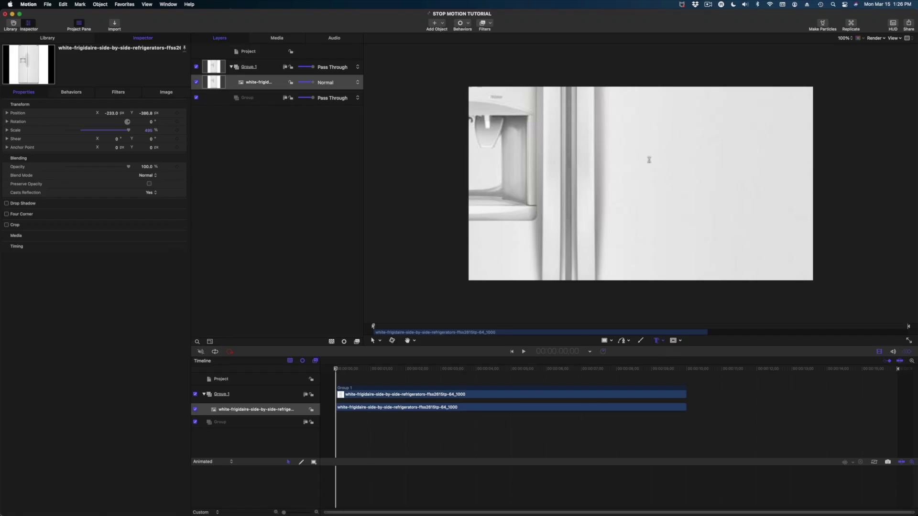
left_click(649, 160)
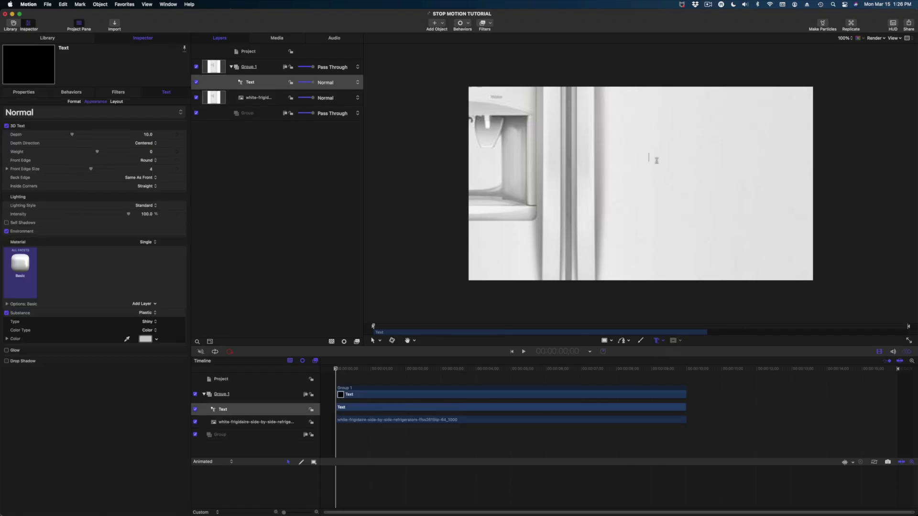
- Enter the text "ABCDEFGHIJKLMNOPQRSTUVWXYZJKSDLFABVIDKEN" and set its size to 82
left_click(70, 102)
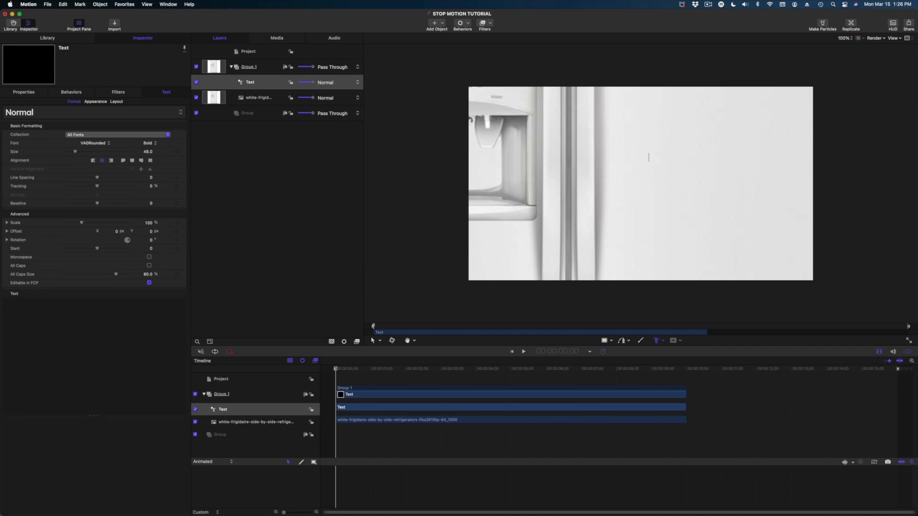
type("ABCDEFGHIJKLMNS")
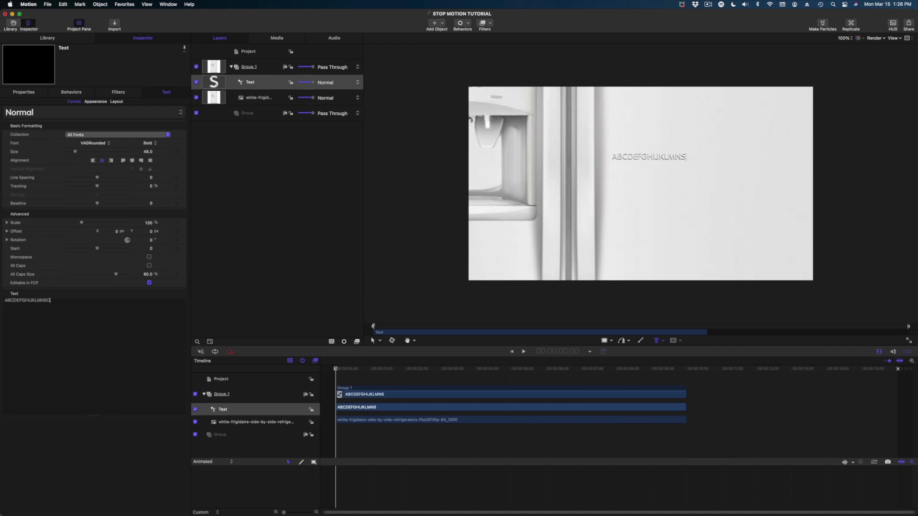
key("BackSpace")
type("OPQRSTUV")
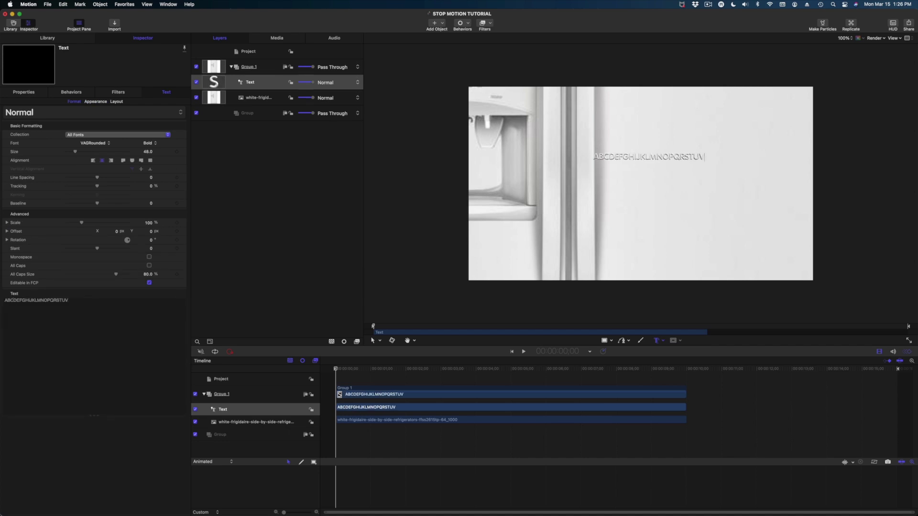
type("WZ")
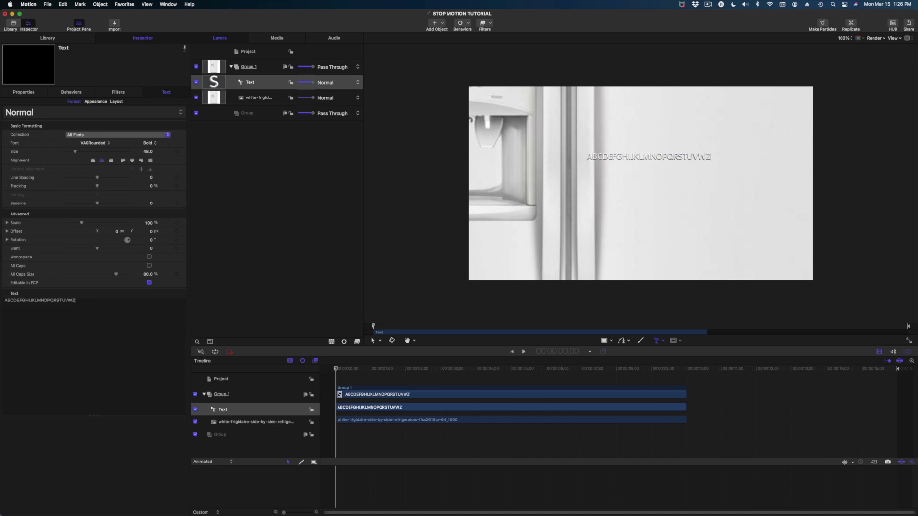
key("BackSpace")
type("XYZJKSDLF")
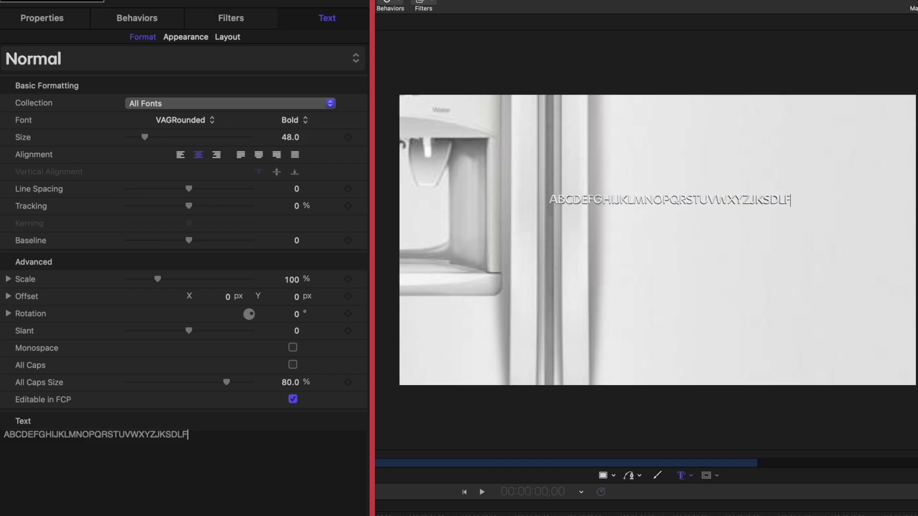
type("ABVIDKEN")
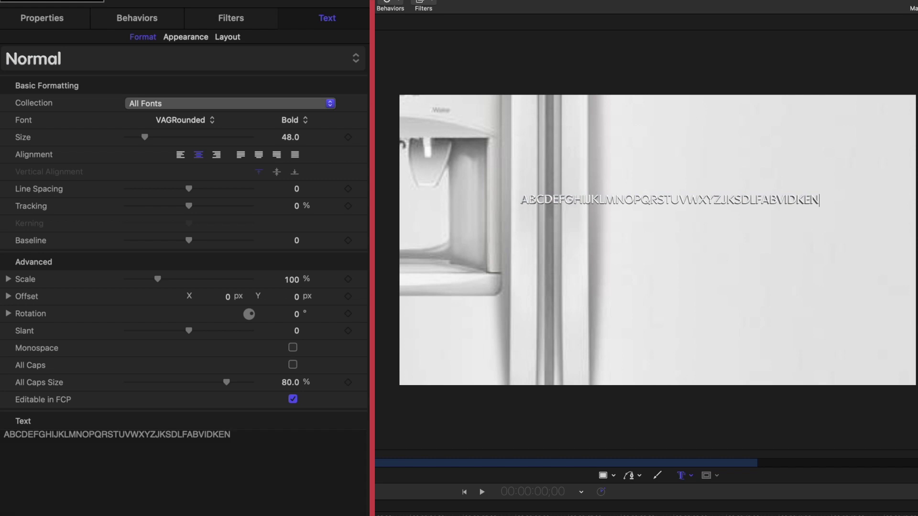
left_click_drag(144, 137, 162, 136)
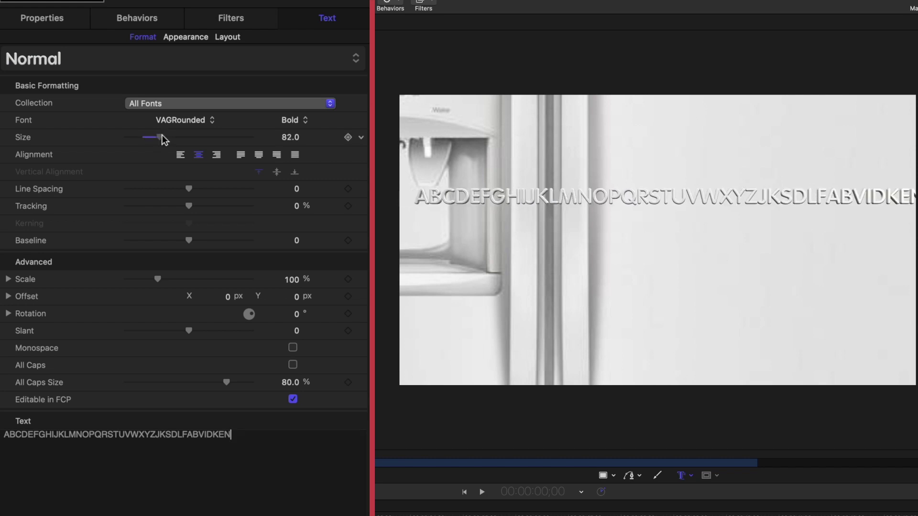
- Change the 3D text's material substance to Generic
left_click(192, 36)
scroll(271, 368, "down", 5)
scroll(271, 368, "down", 2)
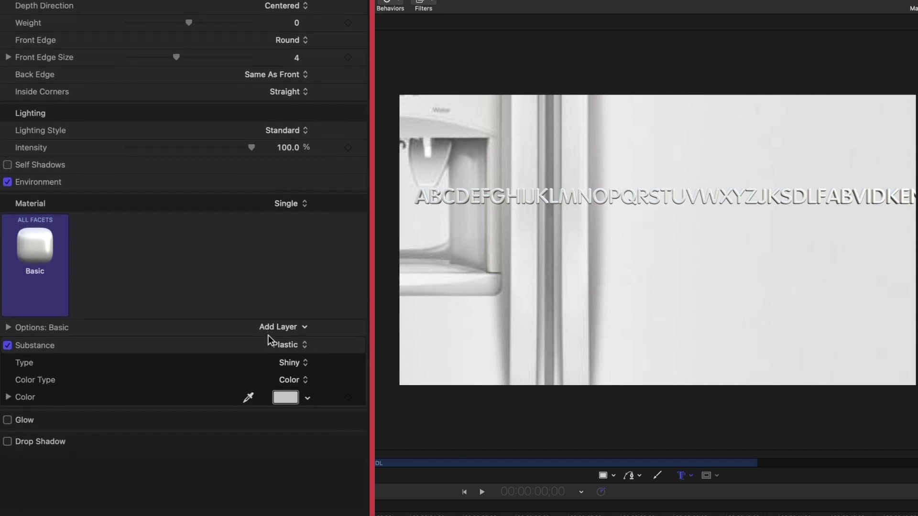
left_click(285, 344)
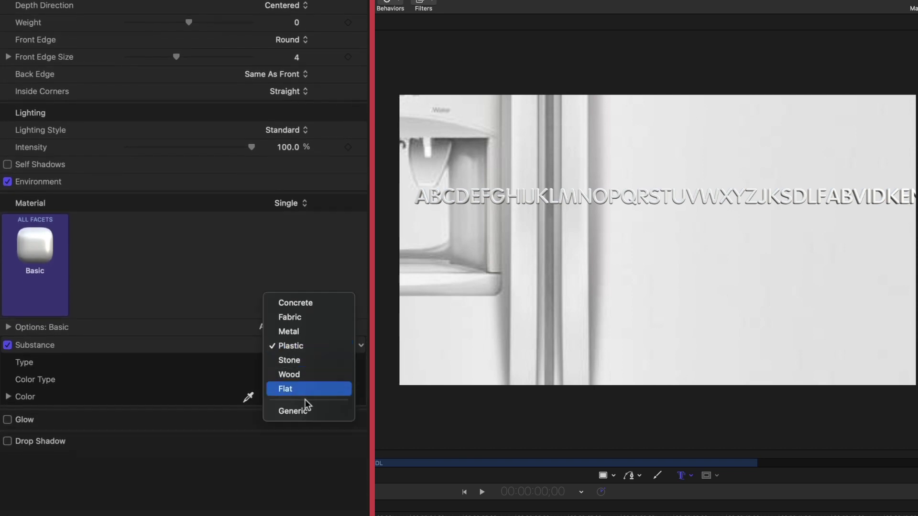
left_click(316, 412)
- Thicken the 3D letters by setting the weight to 1.35 and the depth to 12
scroll(344, 324, "up", 5)
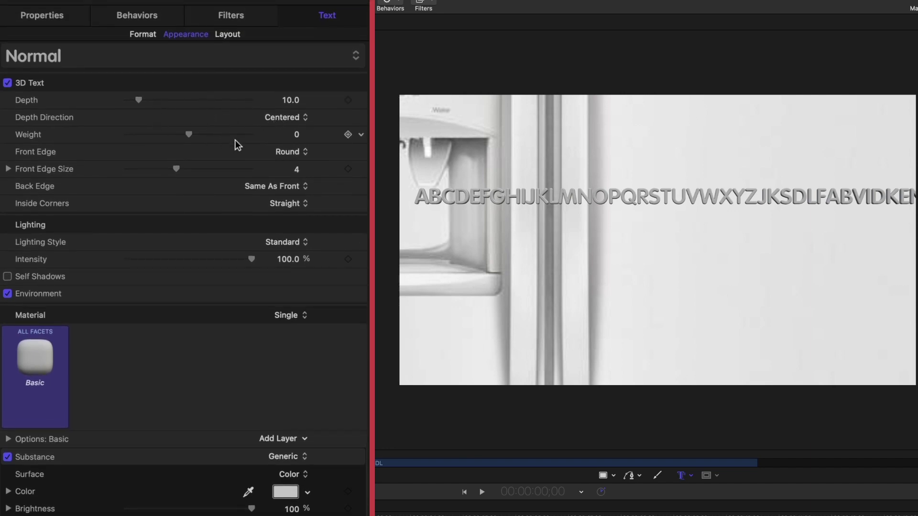
left_click_drag(194, 135, 205, 136)
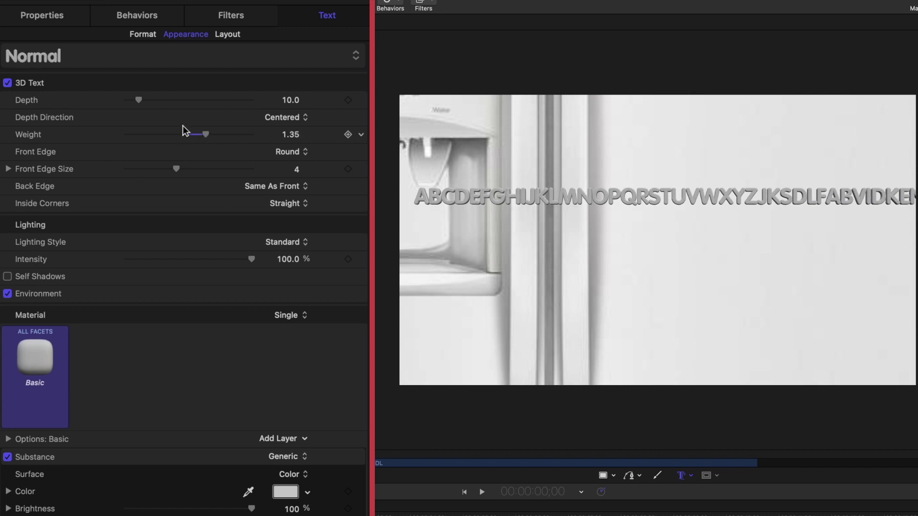
left_click_drag(160, 98, 140, 100)
- Try the Square front edge style on the 3D letters and undo that change
left_click(289, 159)
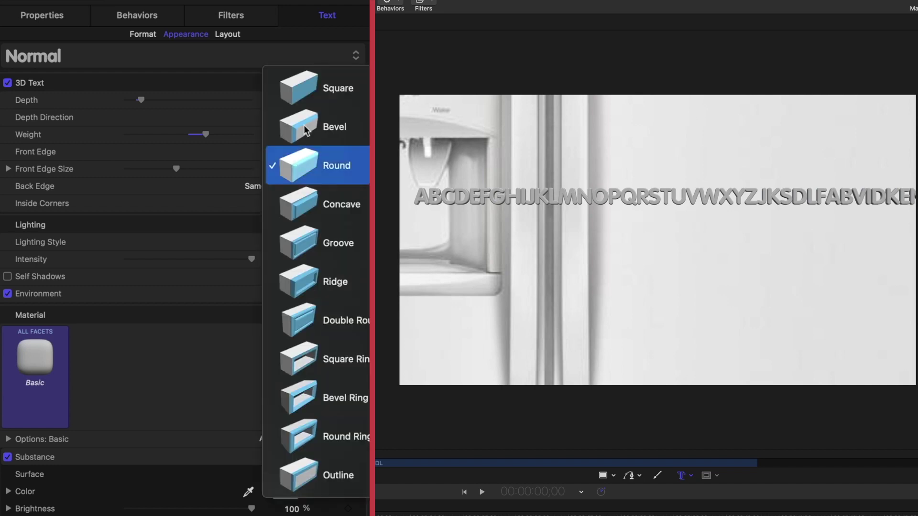
left_click(296, 93)
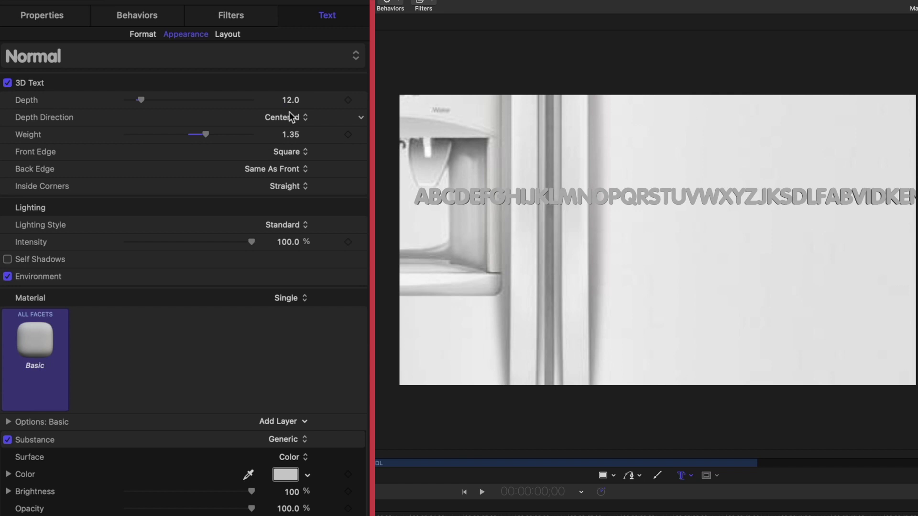
key("super+z")
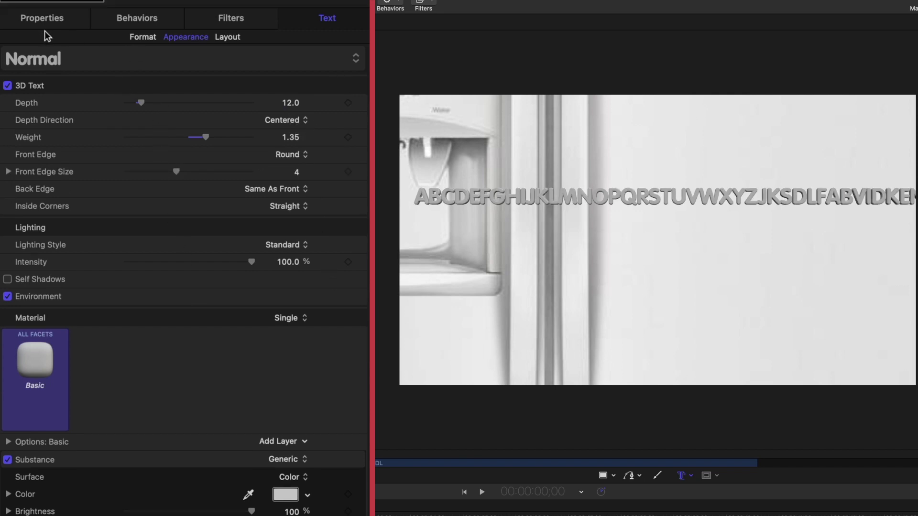
- Set the text size to 109 and break the text into two lines after the letter S
left_click(138, 38)
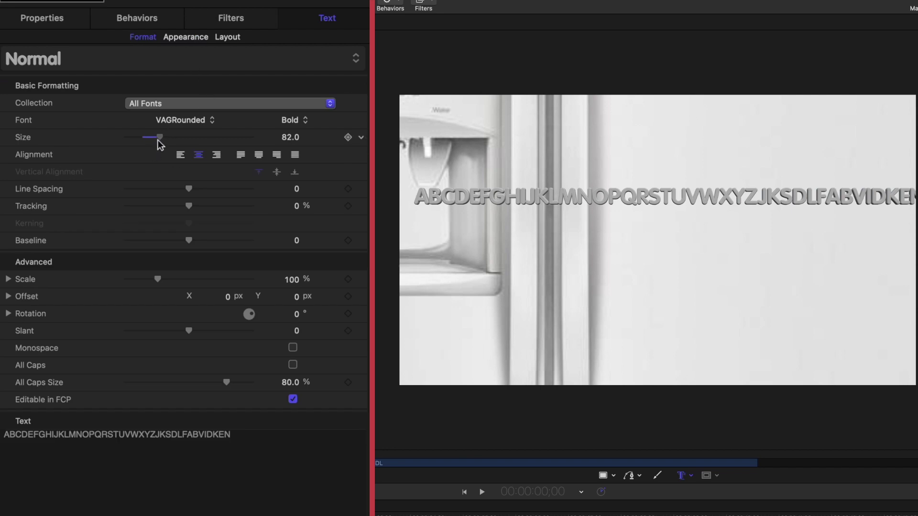
left_click_drag(157, 139, 173, 151)
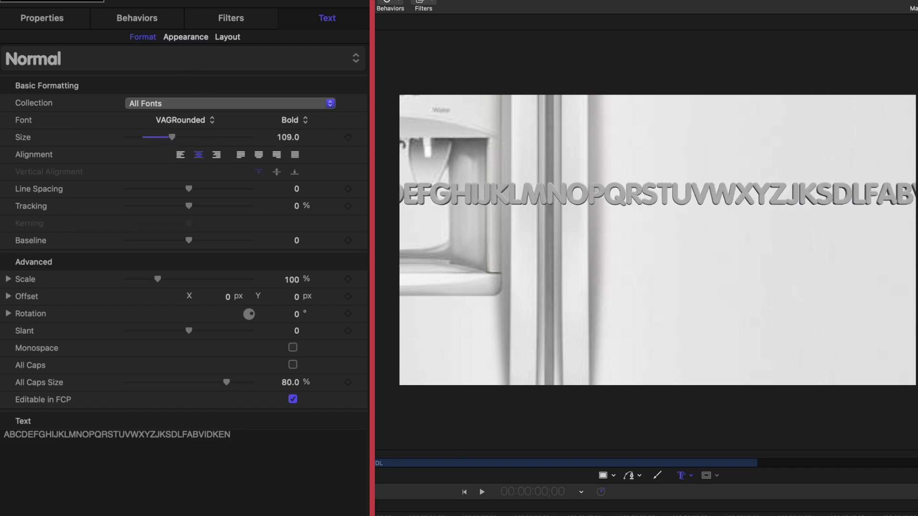
left_click(211, 455)
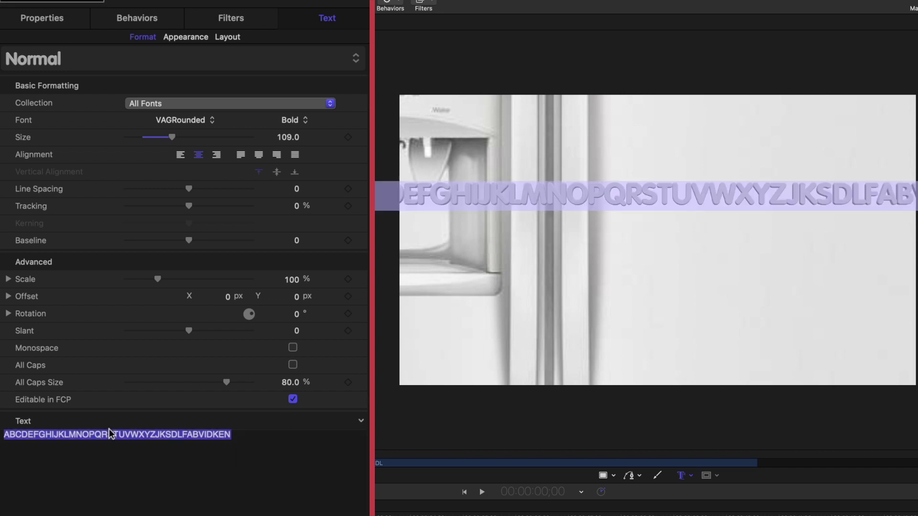
left_click(115, 435)
key("Return")
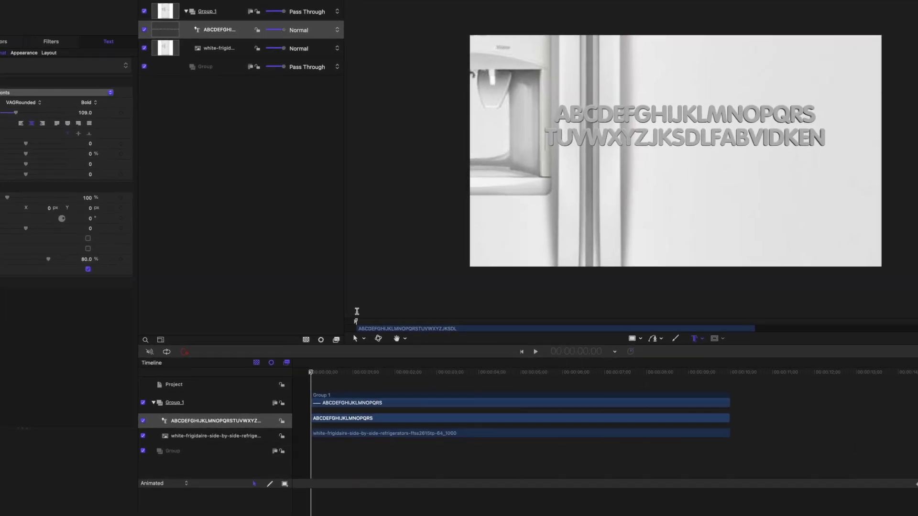
- Activate the Transform Glyph tool for the letters on the refrigerator
left_click(318, 311)
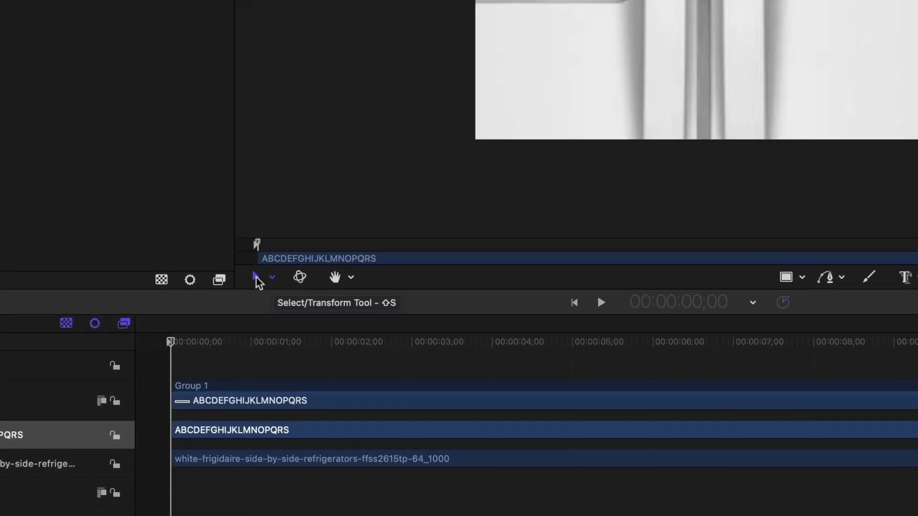
left_click(274, 278)
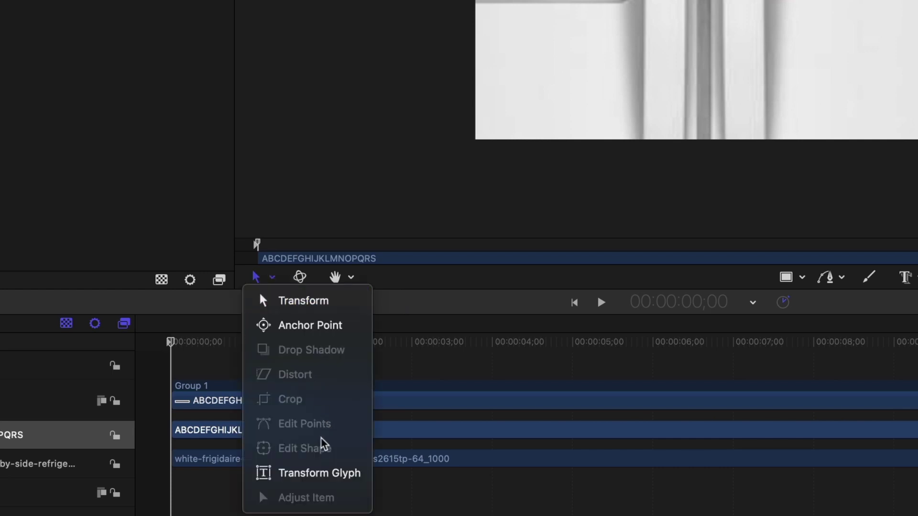
left_click(318, 473)
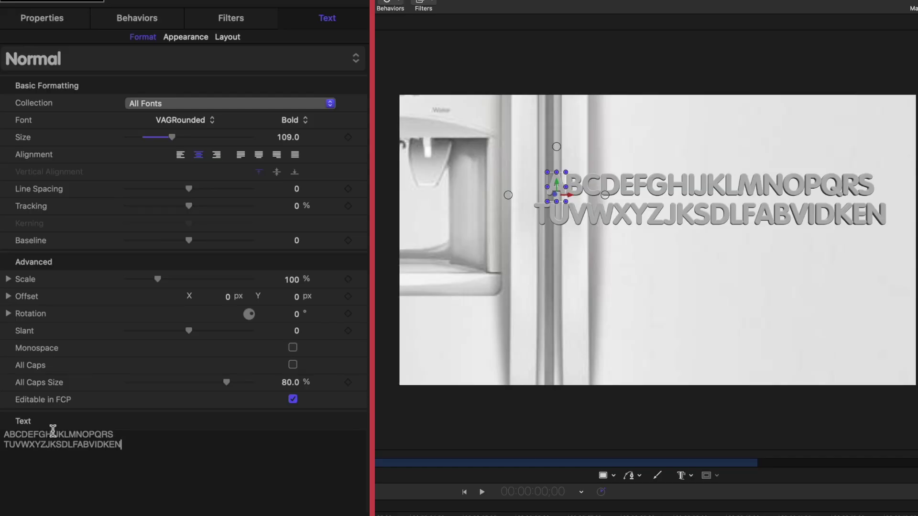
- Color the letters A through K in the first line of the text red
left_click_drag(32, 300, 5, 301)
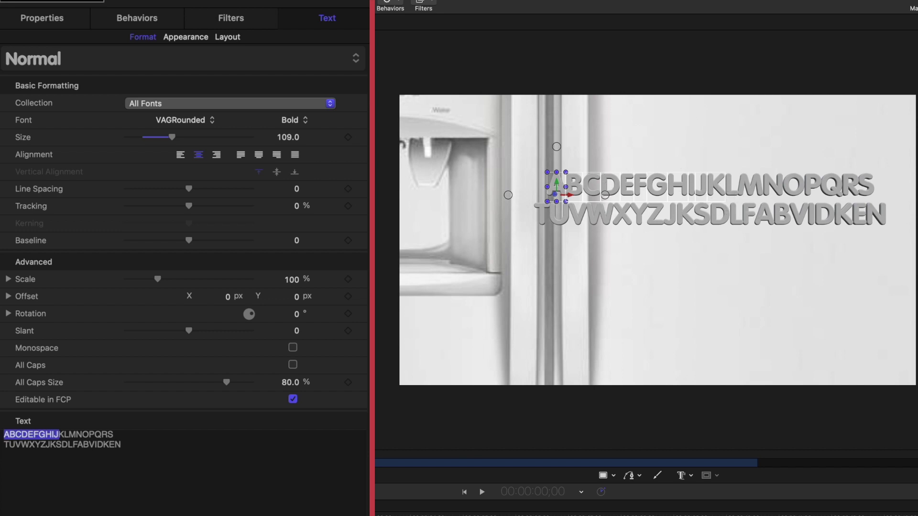
left_click(175, 38)
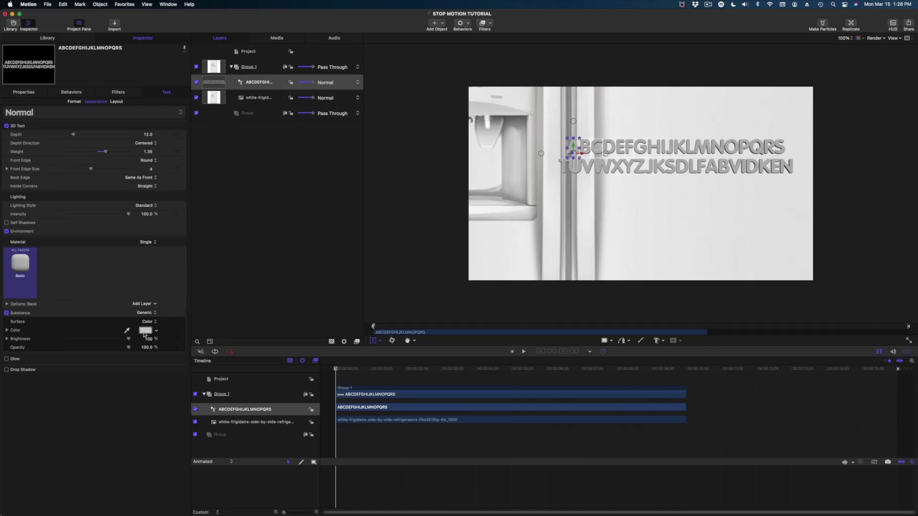
left_click(145, 332)
mouse_move(304, 252)
left_mouse_down()
mouse_move(350, 242)
mouse_move(347, 233)
mouse_move(349, 242)
left_mouse_up()
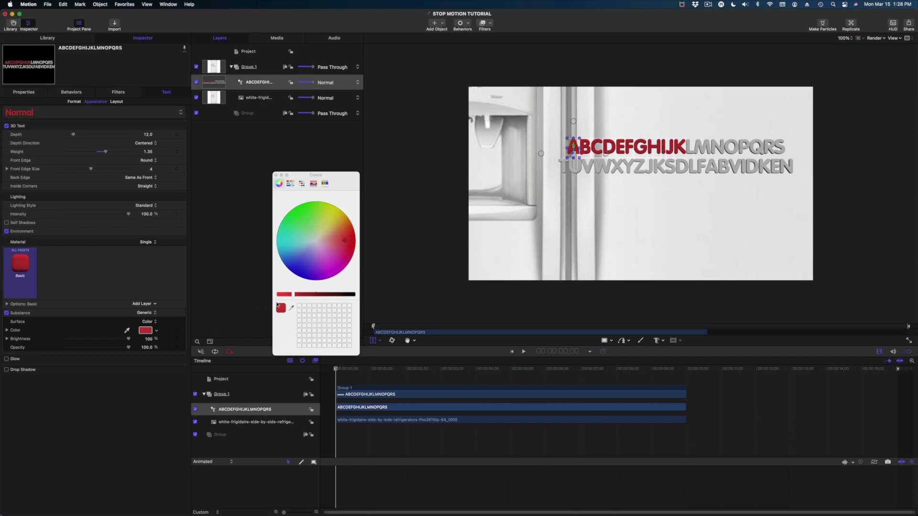
left_click(285, 295)
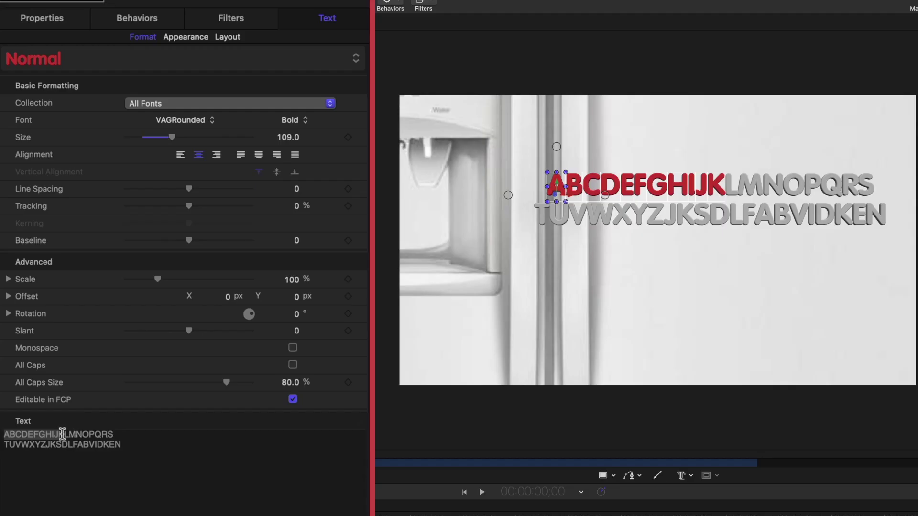
- Color the letters L through S at the end of the first text line blue
left_click_drag(35, 300, 62, 300)
left_click(61, 435, "shift")
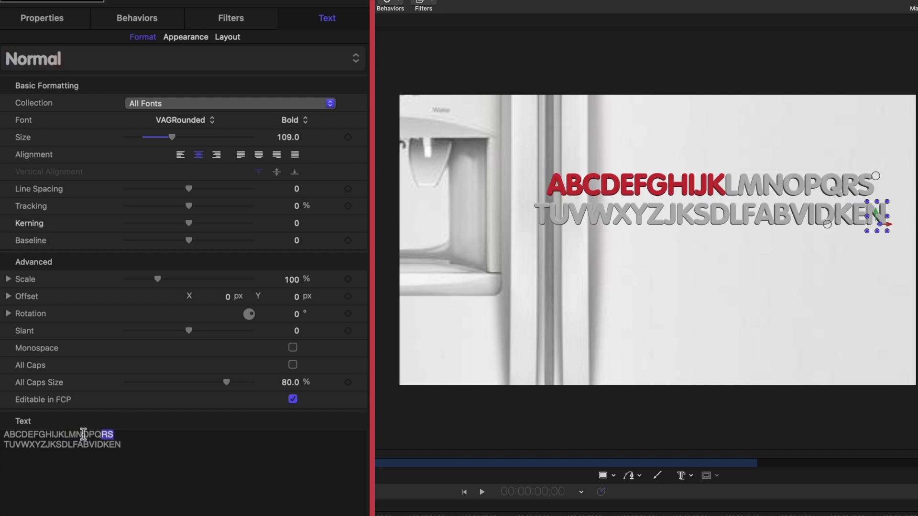
left_click_drag(84, 434, 69, 434)
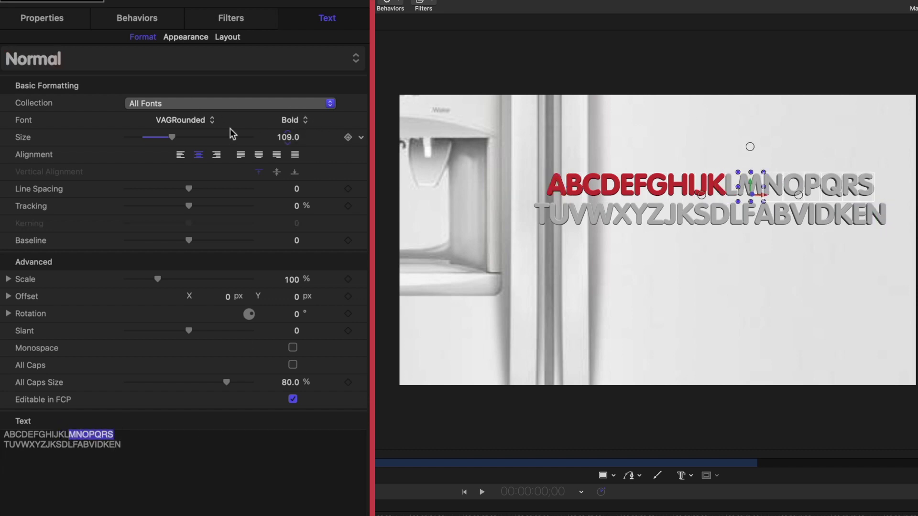
left_click(183, 39)
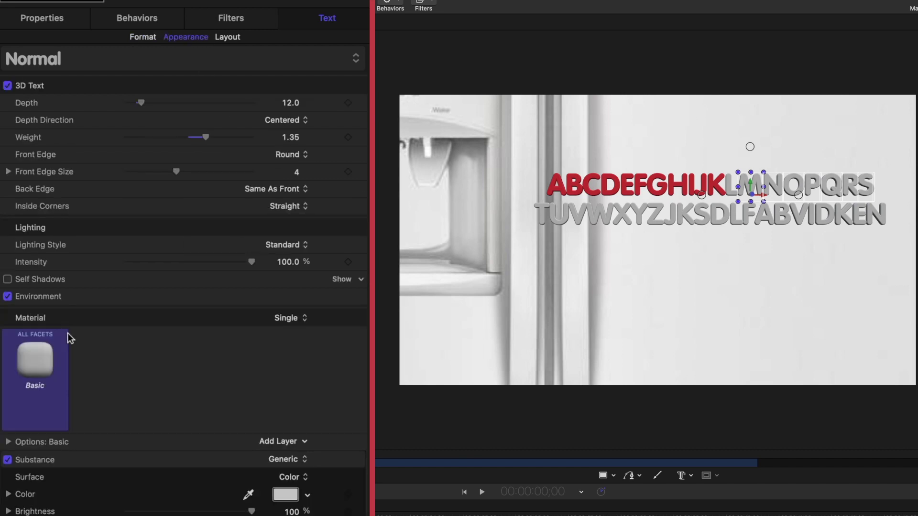
left_click(289, 496)
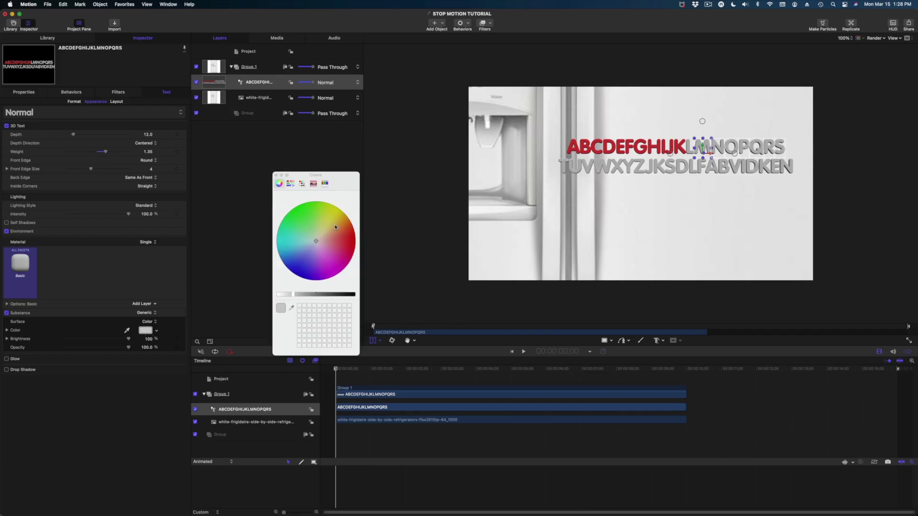
left_click_drag(315, 241, 301, 262)
left_click_drag(293, 295, 245, 295)
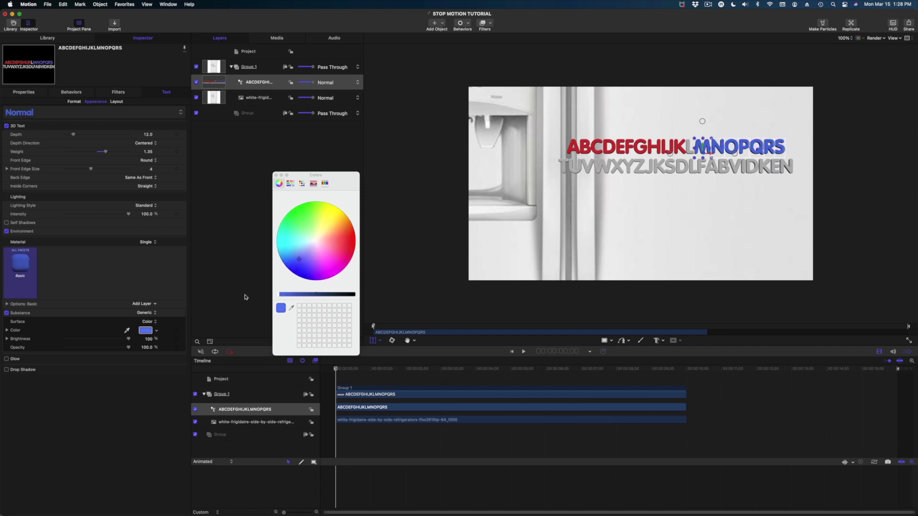
left_click(276, 175)
- Color the letters TUVWXYZJKSDL at the start of the second text line yellow
left_click(75, 102)
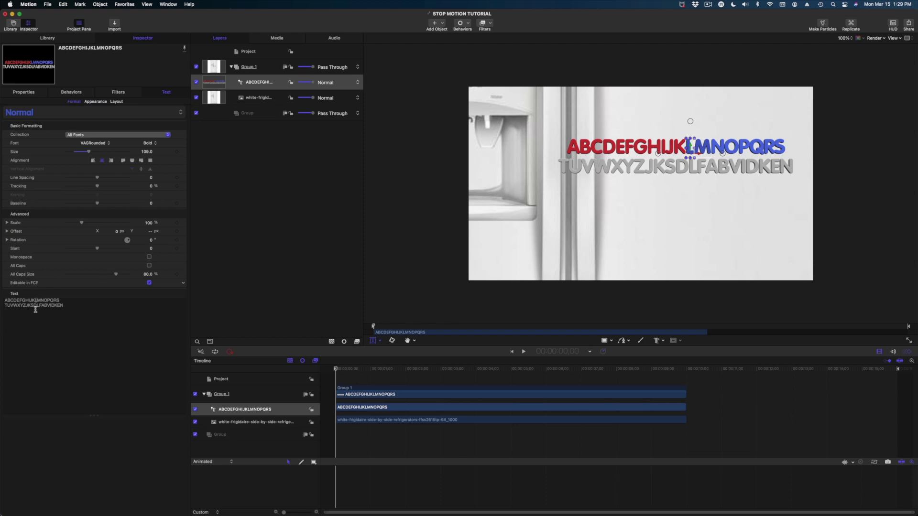
left_click_drag(37, 306, 1, 308)
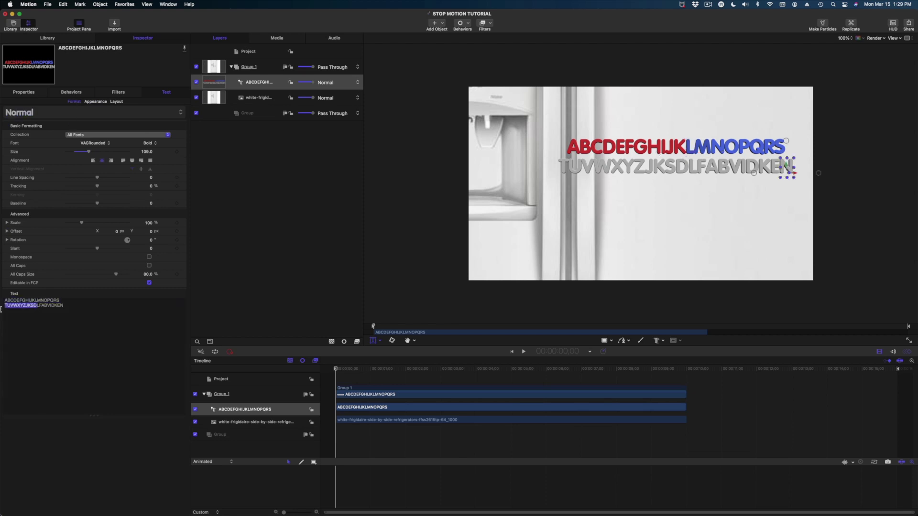
left_click(95, 102)
left_click(146, 331)
left_click_drag(306, 257, 337, 208)
left_click_drag(292, 294, 256, 295)
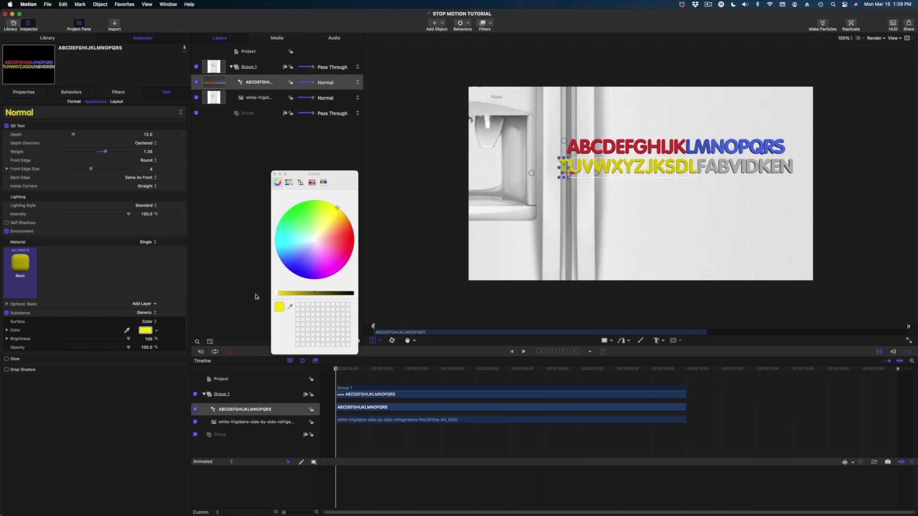
left_click(275, 175)
- Color the remaining letters FABVIDKEN in the second text line green
left_click(74, 102)
left_click_drag(39, 305, 74, 310)
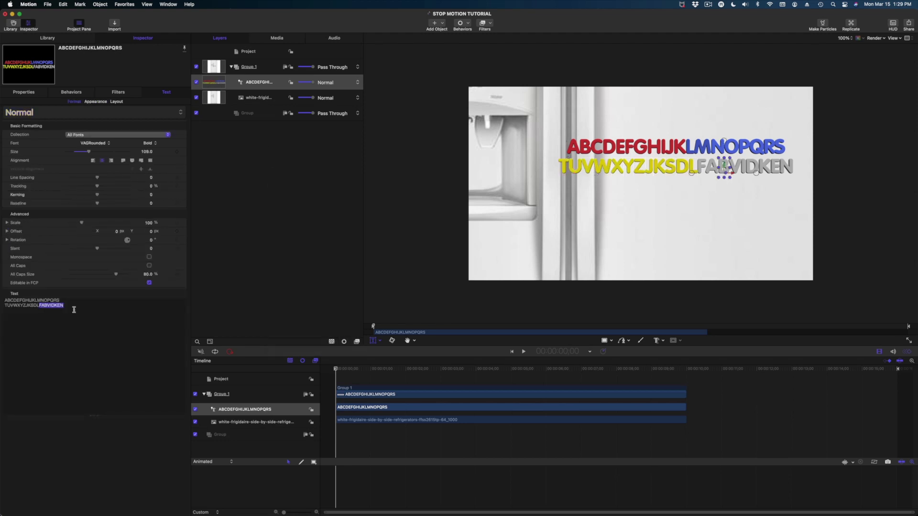
left_click(95, 102)
left_click(149, 331)
left_click(303, 215)
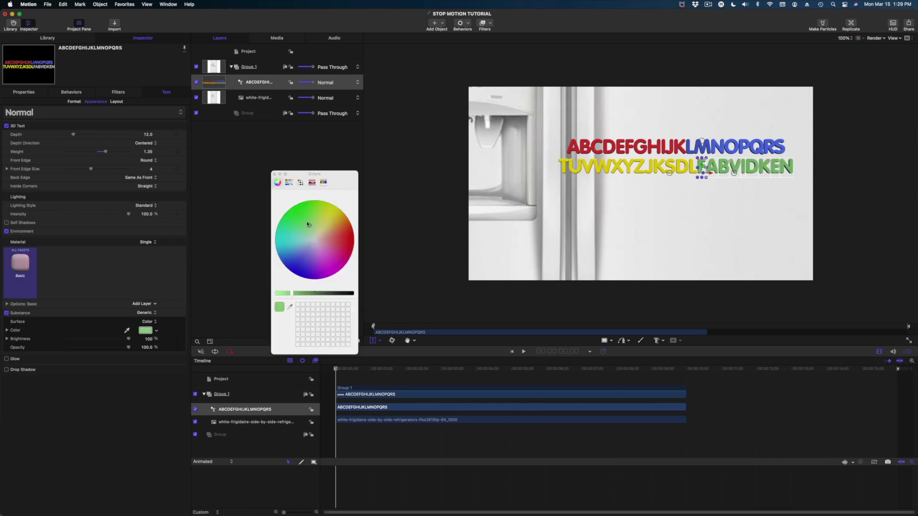
left_click(275, 175)
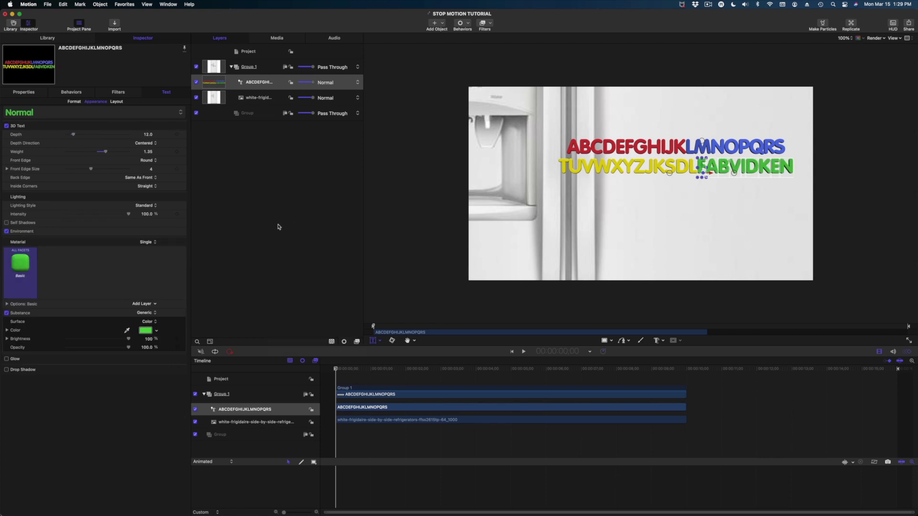
- Scatter the colored letters one by one along the upper and lower parts of the refrigerator door, tilting some and leaving the middle empty
left_click_drag(574, 147, 610, 259)
left_click(585, 146)
left_click_drag(578, 265, 577, 259)
left_click(565, 166)
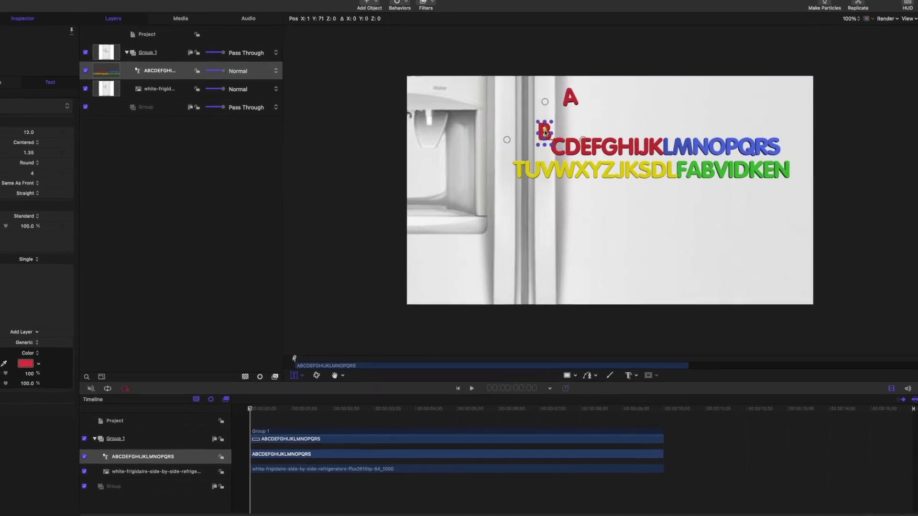
left_click_drag(497, 178, 567, 94)
left_click_drag(532, 150, 765, 93)
left_click_drag(505, 175, 588, 280)
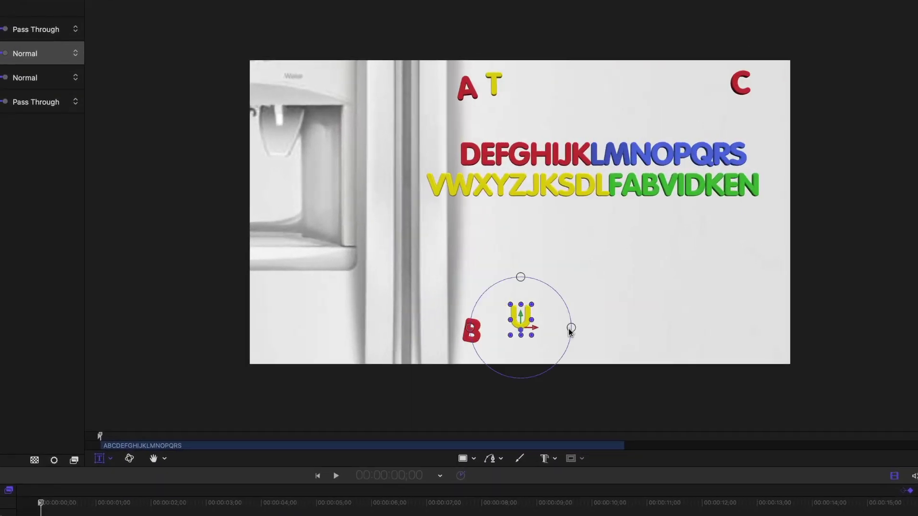
left_click_drag(438, 185, 761, 106)
left_click_drag(471, 154, 513, 84)
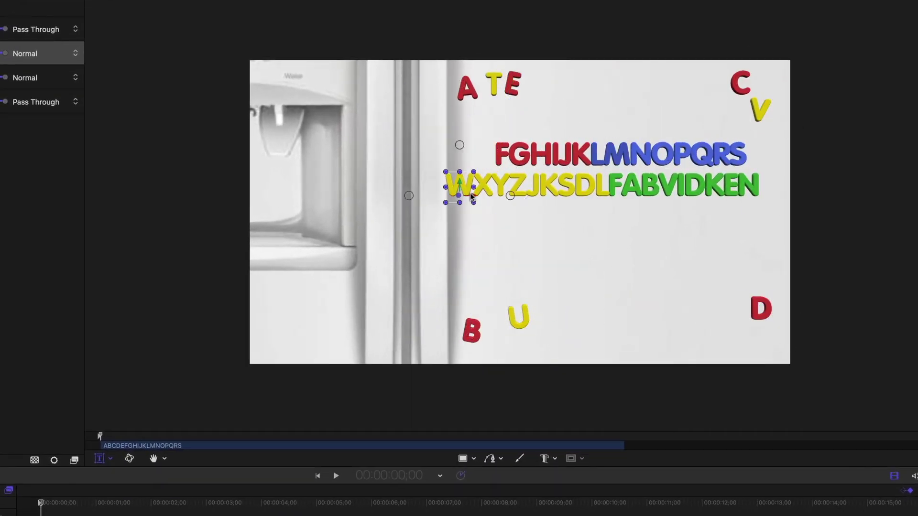
left_click_drag(454, 184, 549, 351)
left_click_drag(484, 186, 712, 325)
left_click_drag(523, 154, 491, 343)
left_click_drag(503, 154, 723, 111)
left_click_drag(499, 186, 485, 120)
left_click_drag(542, 154, 544, 315)
left_click_drag(536, 186, 816, 268)
left_click_drag(768, 273, 779, 359)
left_click_drag(555, 154, 610, 326)
left_click_drag(567, 185, 659, 357)
left_click_drag(585, 185, 560, 70)
left_click_drag(584, 154, 598, 72)
left_click_drag(598, 155, 513, 116)
left_click_drag(617, 154, 696, 73)
left_click_drag(632, 185, 536, 110)
left_click_drag(601, 187, 643, 79)
left_click_drag(617, 186, 581, 352)
left_click_drag(641, 154, 579, 313)
left_click_drag(651, 185, 651, 317)
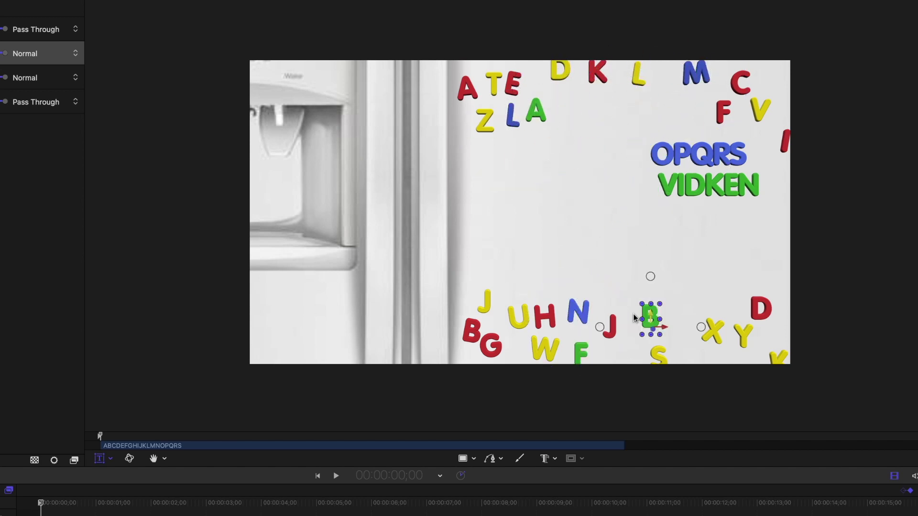
left_click_drag(665, 154, 662, 98)
left_click_drag(670, 186, 632, 116)
left_click(681, 187)
left_click_drag(682, 155, 568, 112)
left_click(696, 186)
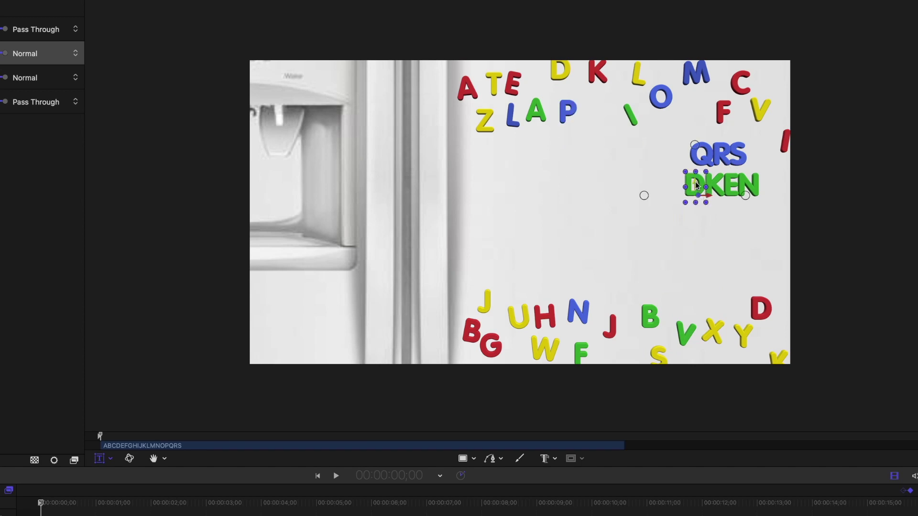
left_click_drag(696, 187, 695, 282)
left_click_drag(708, 188, 473, 259)
left_click_drag(700, 155, 670, 289)
left_click_drag(729, 186, 724, 284)
left_click_drag(749, 185, 688, 117)
left_click_drag(721, 155, 462, 277)
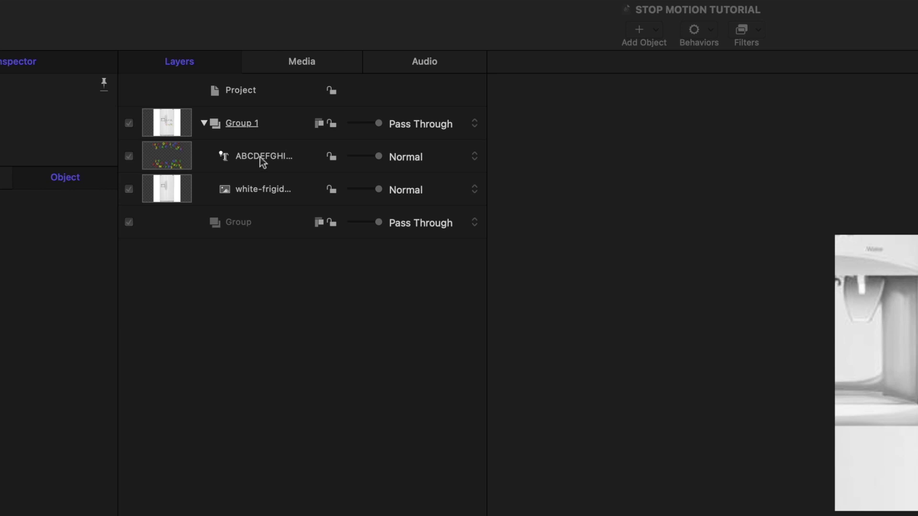
- Duplicate the scattered-letters text layer
left_click(261, 158)
left_click(266, 159)
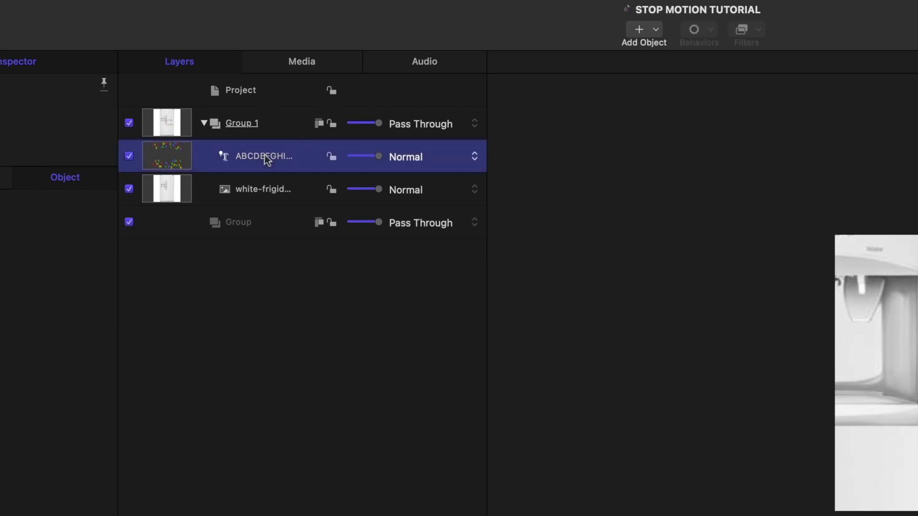
right_click(266, 160)
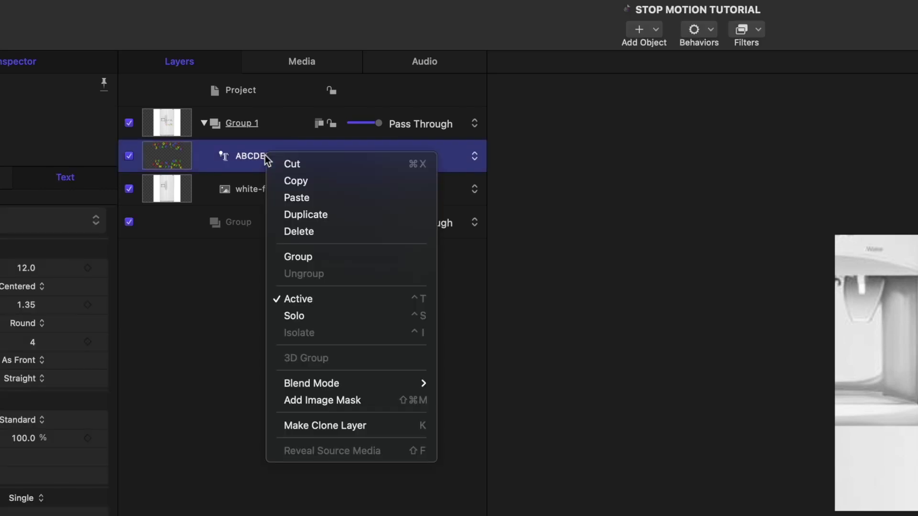
left_click(294, 215)
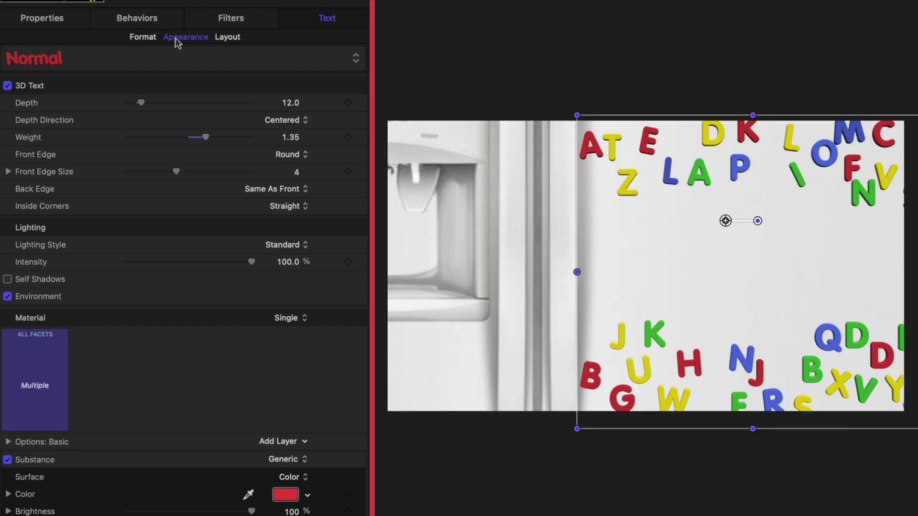
- Replace the duplicated layer's text with STOP MOTION
left_click(152, 37)
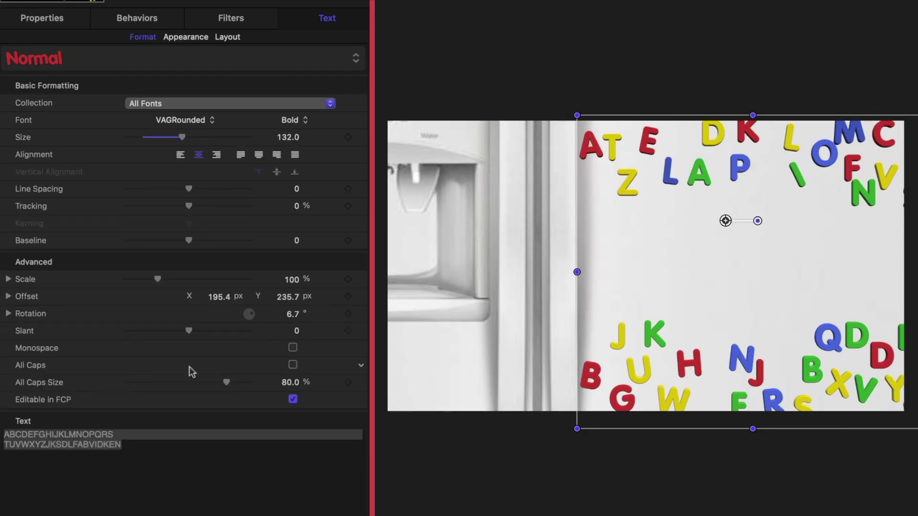
left_click(164, 455)
key("BackSpace")
type("STOP MOTION")
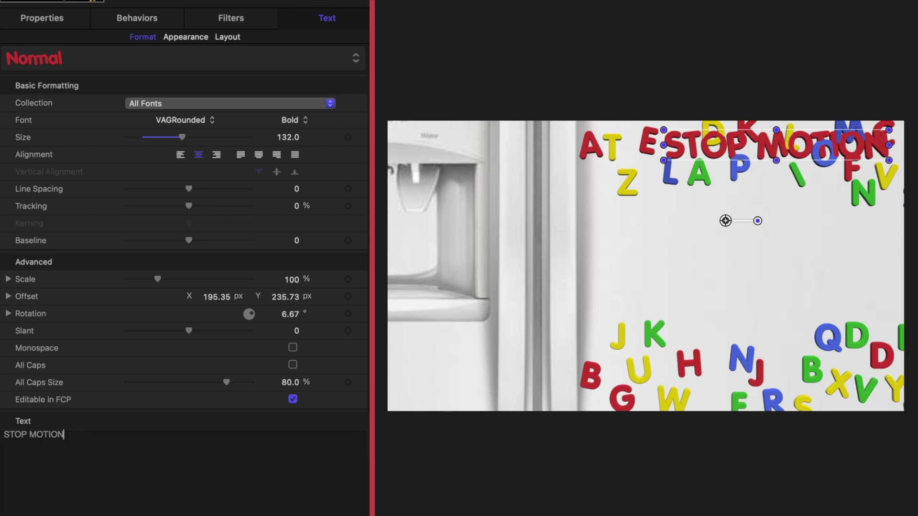
- Reset the STOP MOTION text's offset and rotation, and move it into the empty middle of the refrigerator door
left_click(285, 297)
left_click(361, 297)
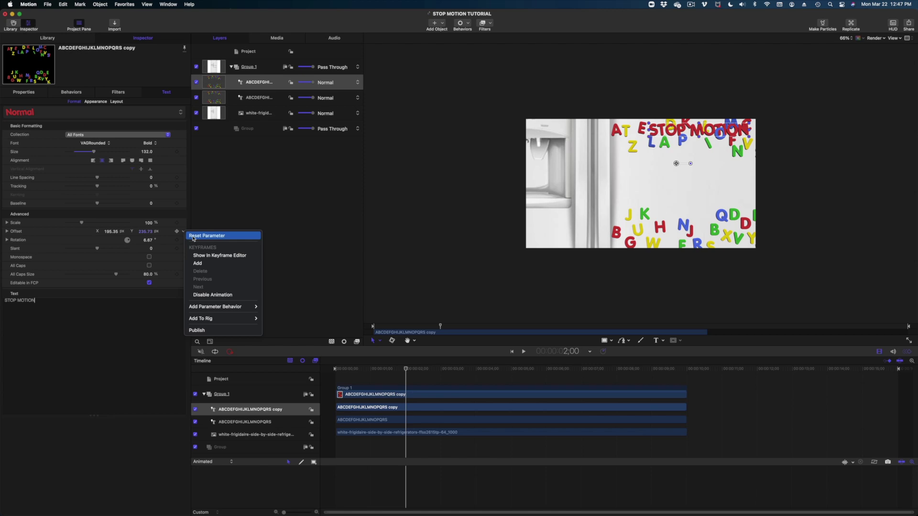
left_click(193, 237)
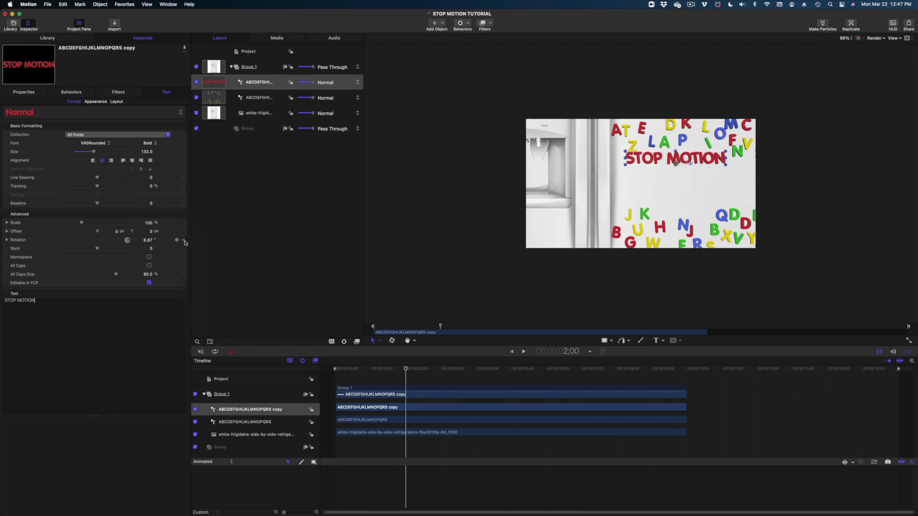
left_click(184, 240)
left_click(207, 245)
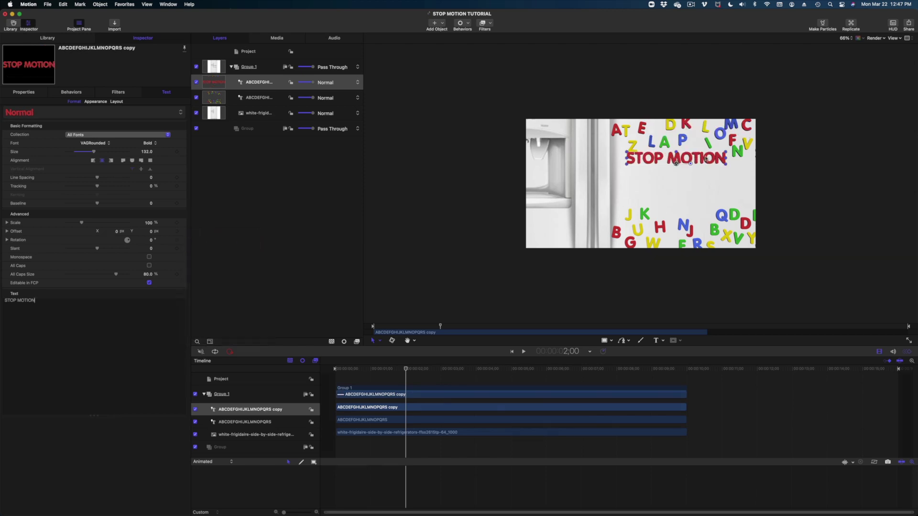
left_click_drag(706, 159, 713, 183)
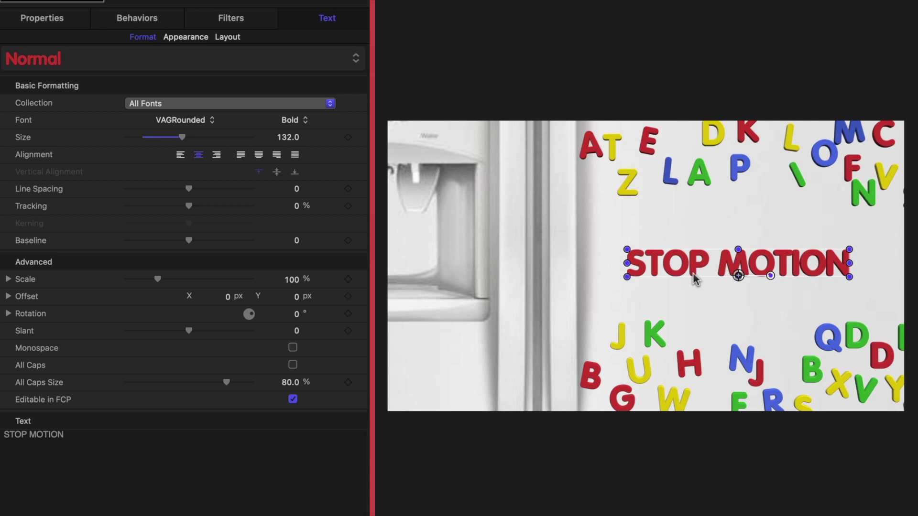
- Color the STOP MOTION text purple
left_click(186, 37)
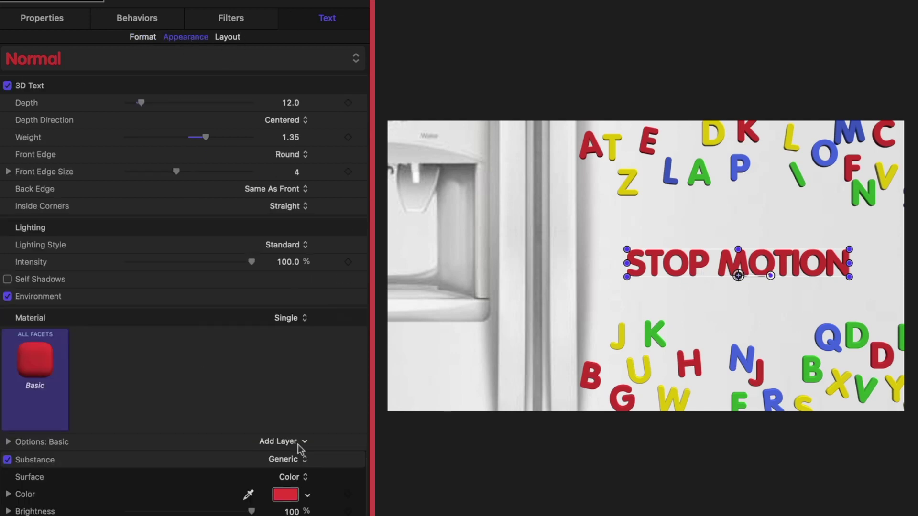
left_click(285, 495)
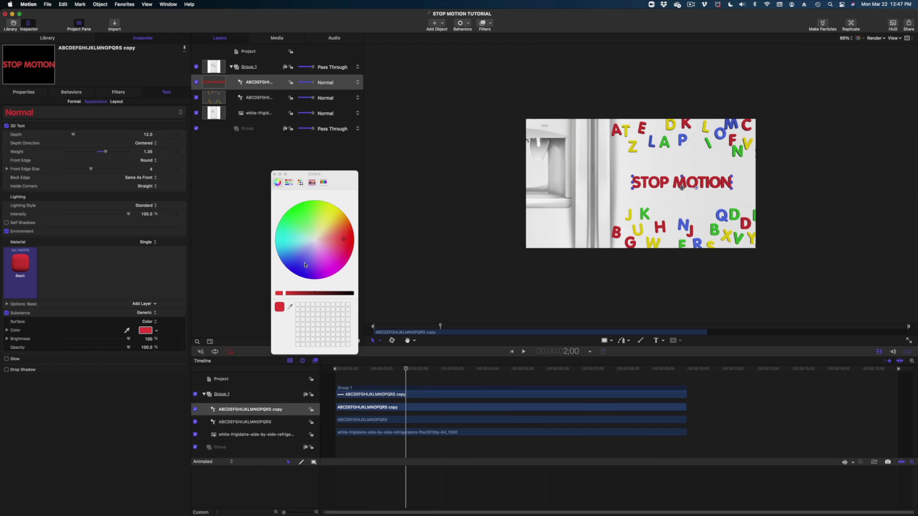
mouse_move(305, 265)
left_mouse_down()
mouse_move(329, 261)
mouse_move(321, 269)
left_mouse_up()
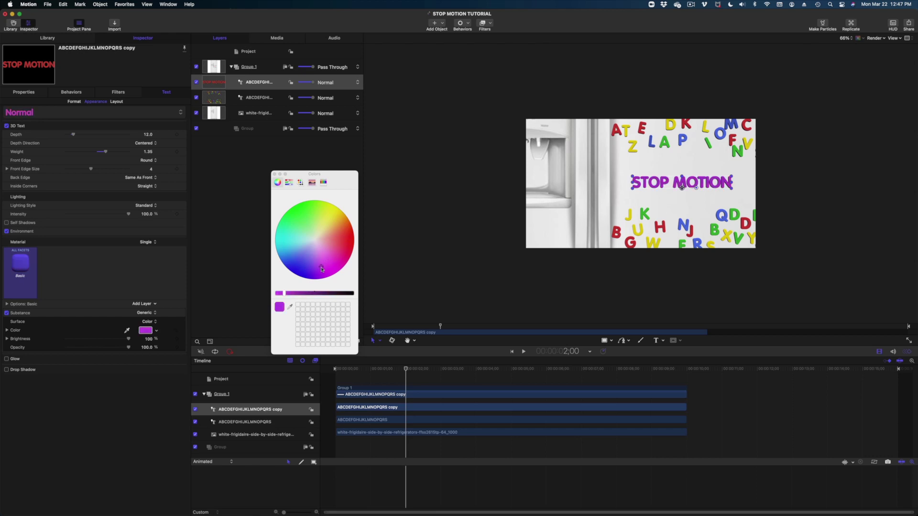
left_click(275, 175)
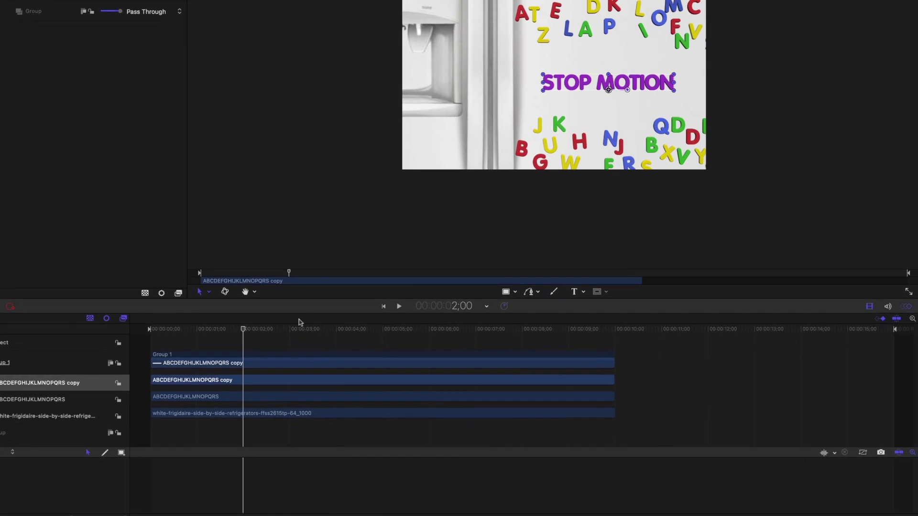
- Move the playhead to 3 seconds and show the STOP MOTION layer's text format settings
left_click_drag(242, 315, 207, 313)
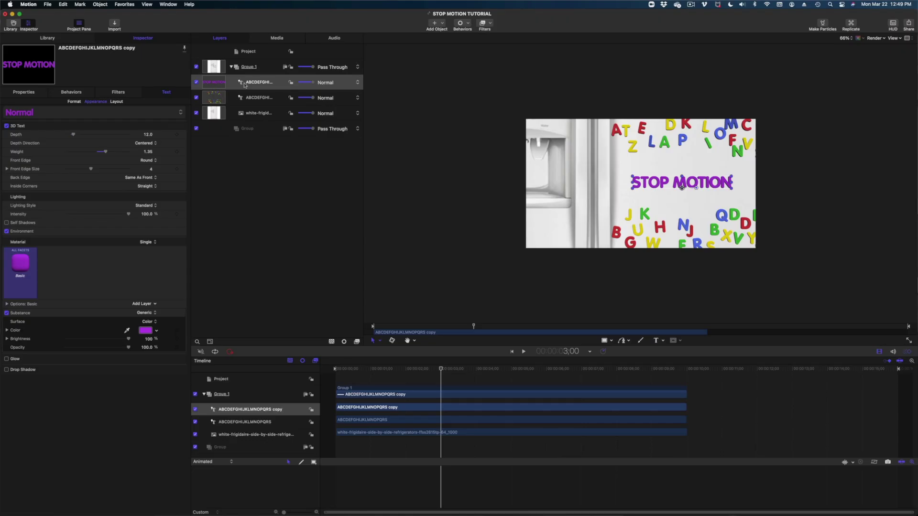
left_click(252, 83)
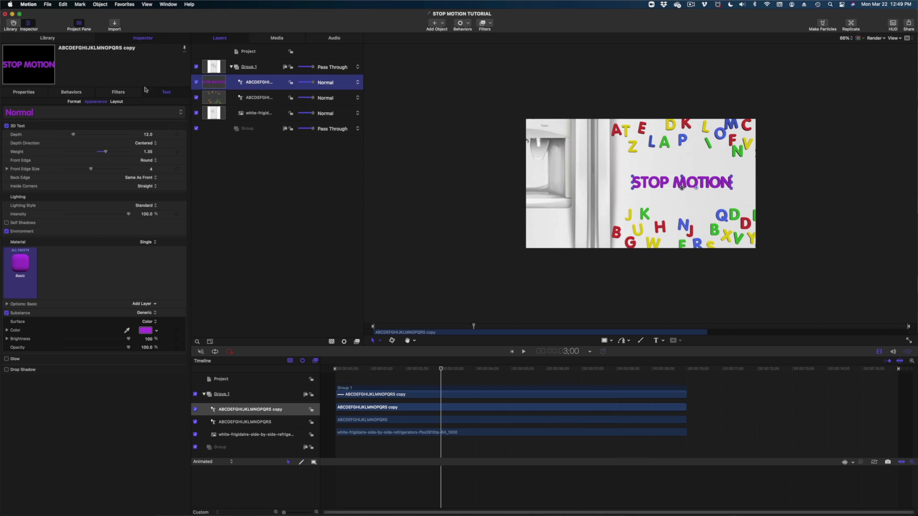
left_click(74, 102)
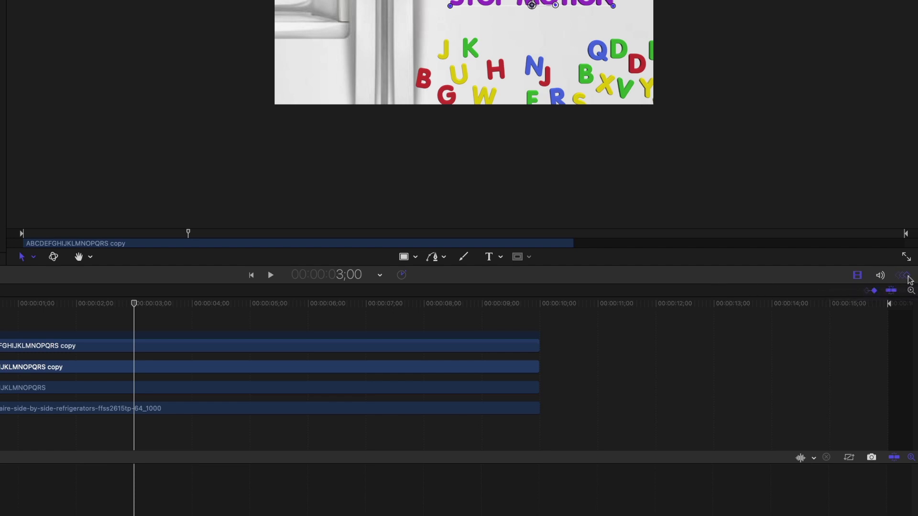
- Toggle the Keyframe Editor off and on below the timeline, and turn on keyframe recording
left_click(908, 281)
left_click(908, 281)
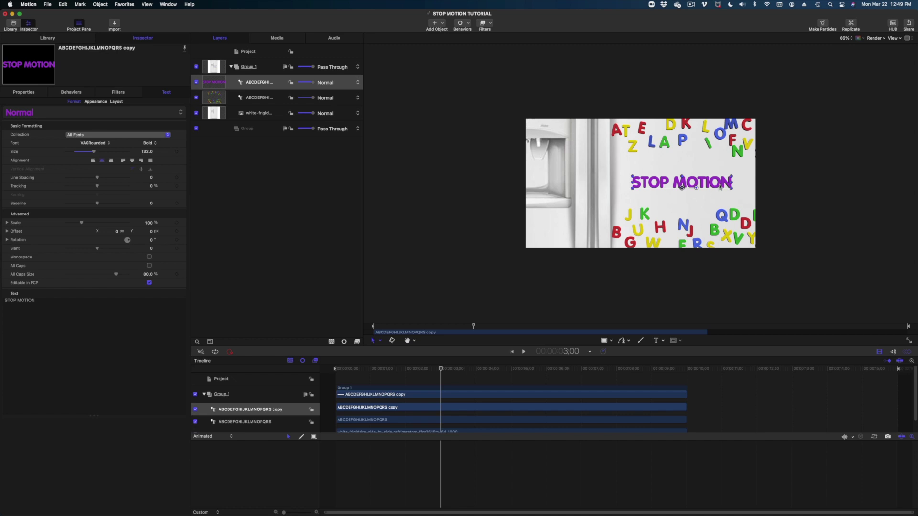
scroll(419, 373, "down", 2)
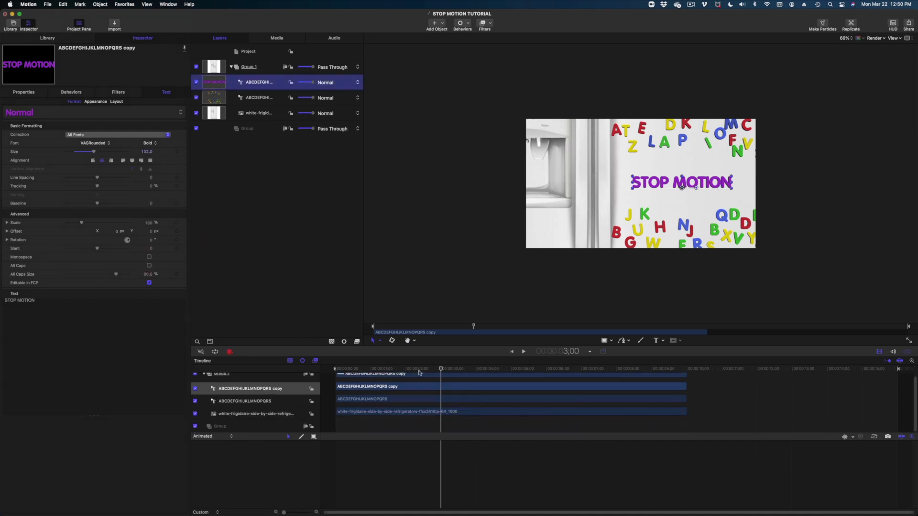
- Activate the Transform Glyph tool and keyframe Offset and Rotation for the entire STOP MOTION text at 3;00
left_click(381, 342)
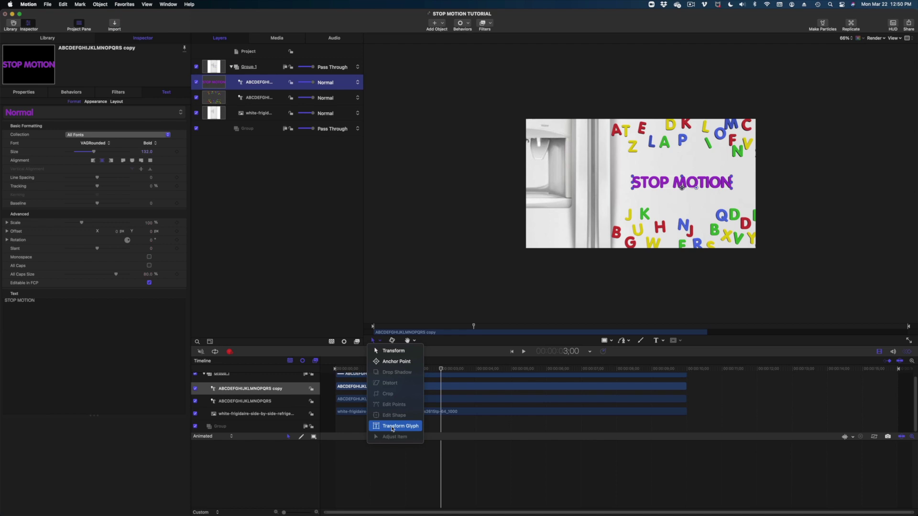
left_click(393, 429)
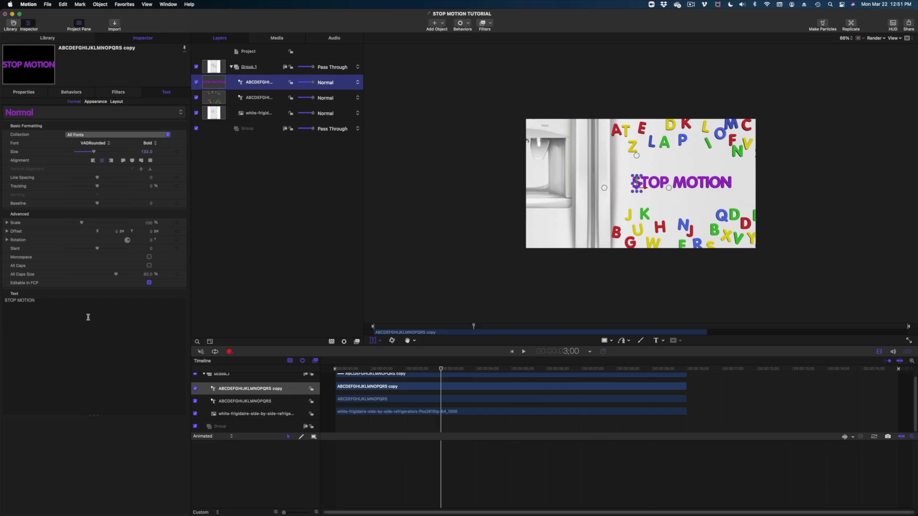
key("super+a")
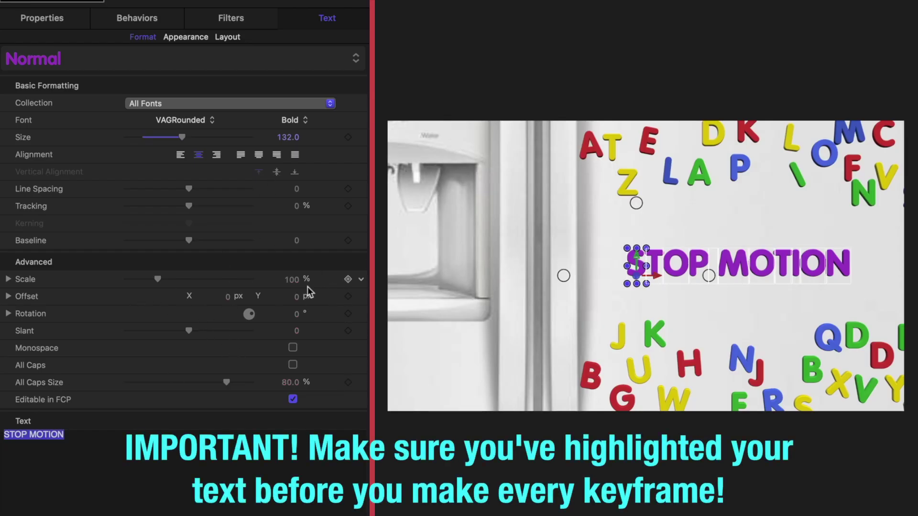
left_click(348, 296)
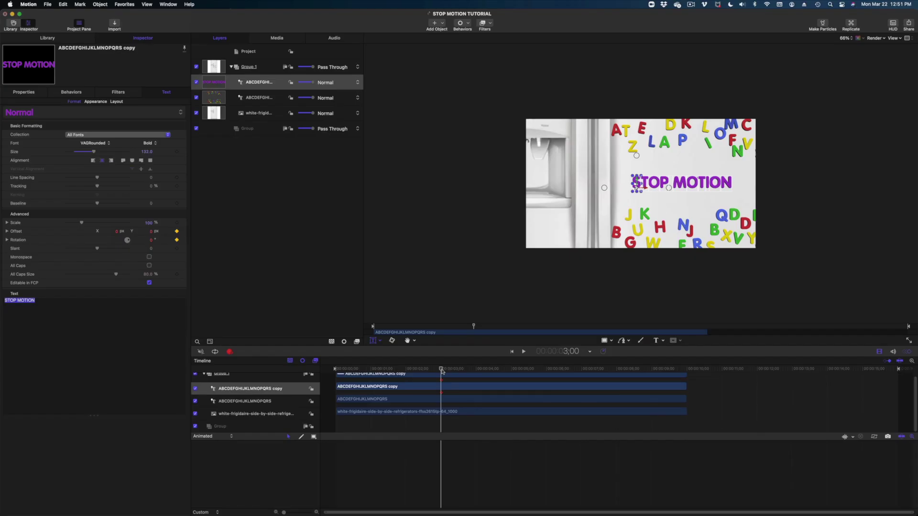
- Add Offset and Rotation keyframes for the entire STOP MOTION text at 2;20 and 2;19
left_click_drag(441, 370, 441, 371)
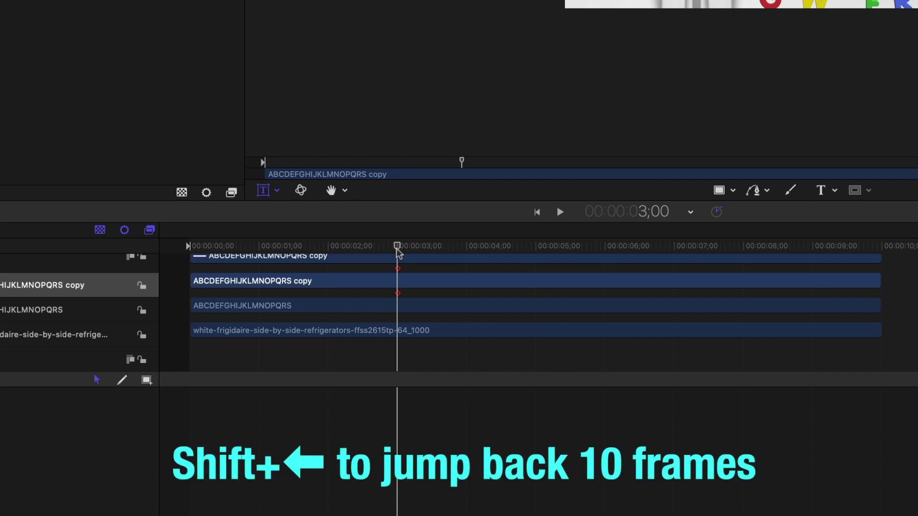
key("shift+Left")
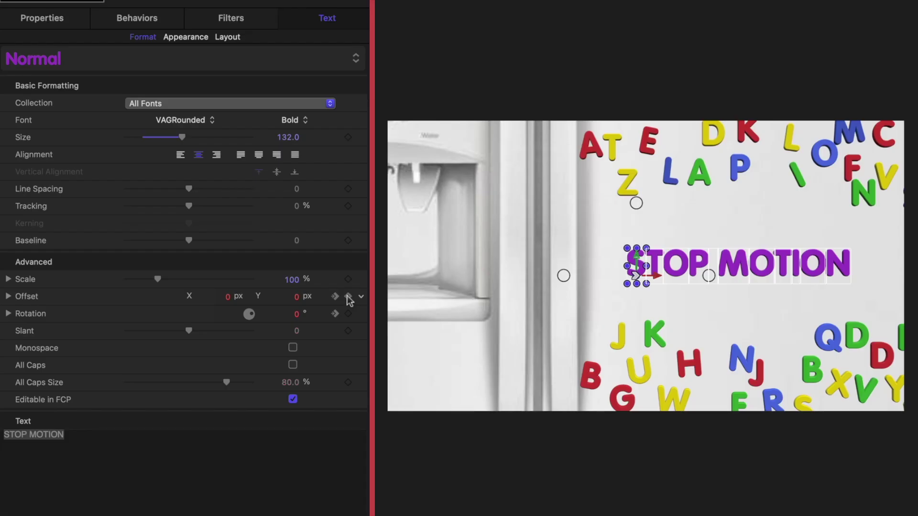
left_click(348, 297)
left_click(349, 297)
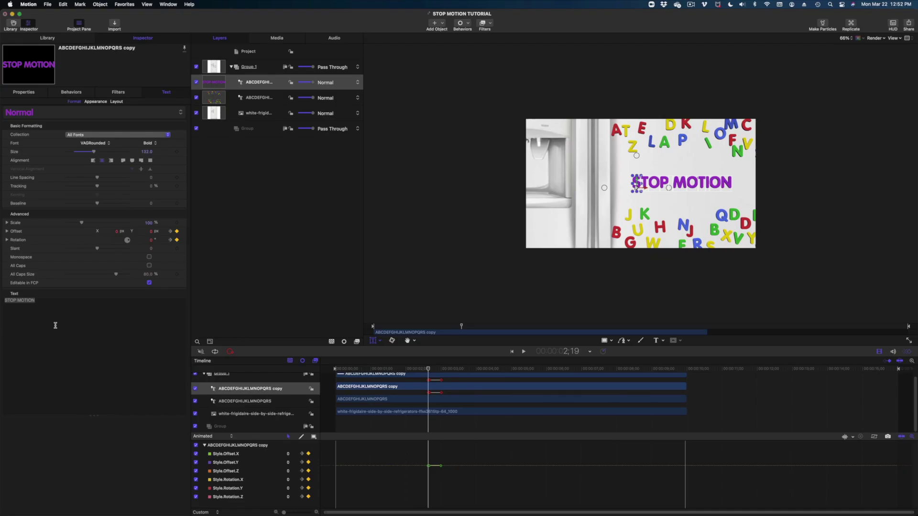
- Move and rotate the letters of STOP individually at 2;19, offsetting the S to X -17.8, Y -28.99 with -4.15° rotation
left_click(84, 303)
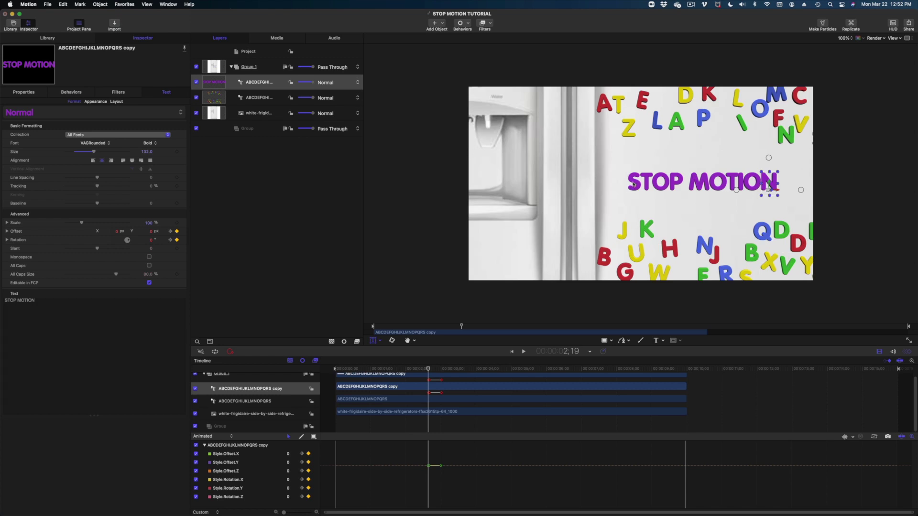
left_click(633, 185)
left_click_drag(633, 185, 664, 200)
left_click(648, 178)
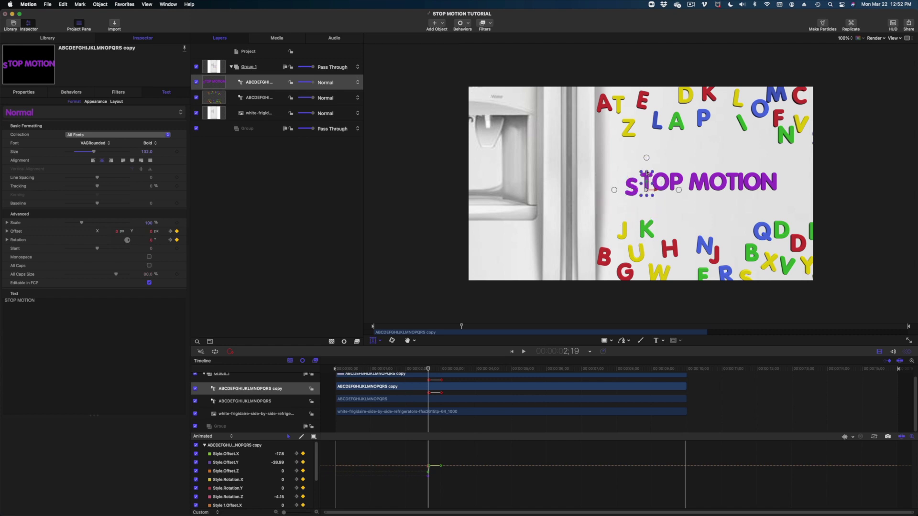
left_click_drag(647, 180, 732, 179)
left_click(663, 183)
left_click(677, 183)
- Move and tilt the letters of MOTION individually at 2;19 so they sit at uneven heights and angles
left_click(718, 188)
left_click(732, 186)
left_click_drag(764, 183, 743, 193)
left_click(757, 188)
left_click(742, 186)
left_click_drag(775, 197, 775, 195)
left_click(752, 185)
left_click_drag(753, 186, 766, 183)
left_click(769, 186)
left_click_drag(786, 183, 805, 190)
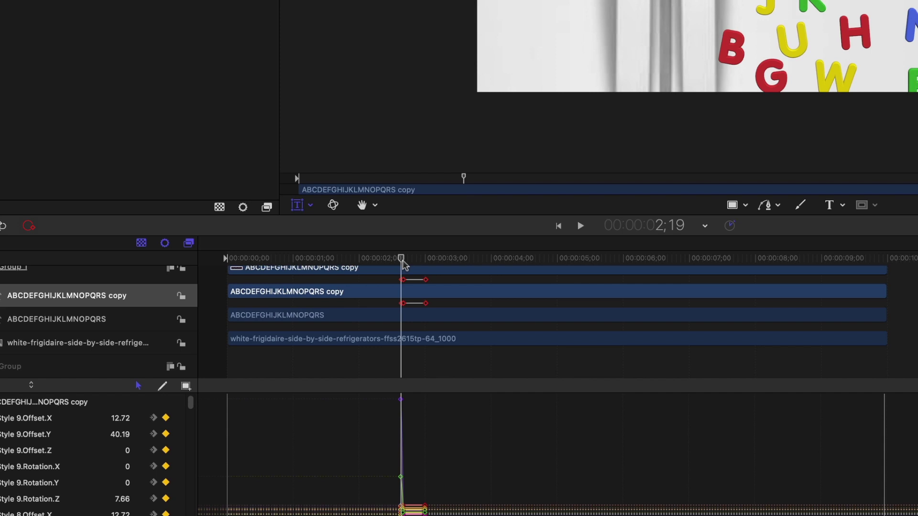
- Move the playhead back 10 frames to 2;09 and keyframe Offset and Rotation for the whole text
left_click_drag(403, 262, 401, 262)
key("shift+Left")
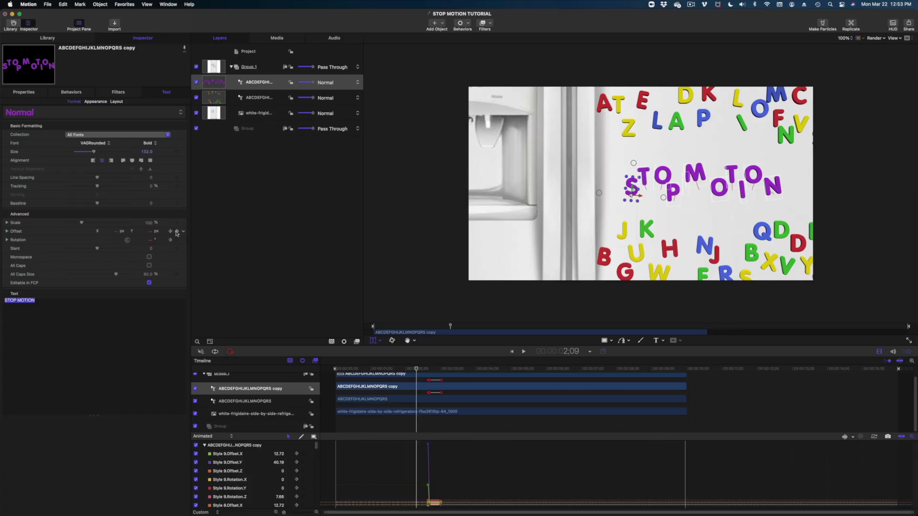
left_click(177, 232)
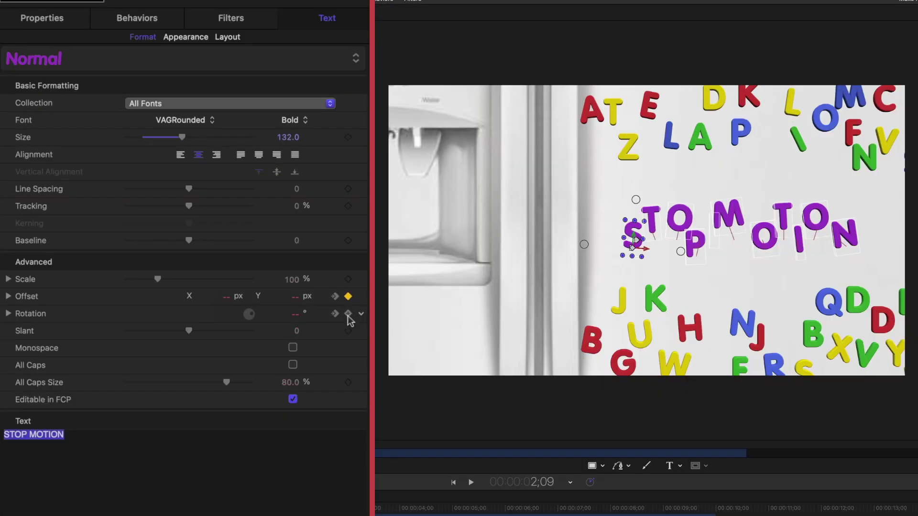
left_click(348, 314)
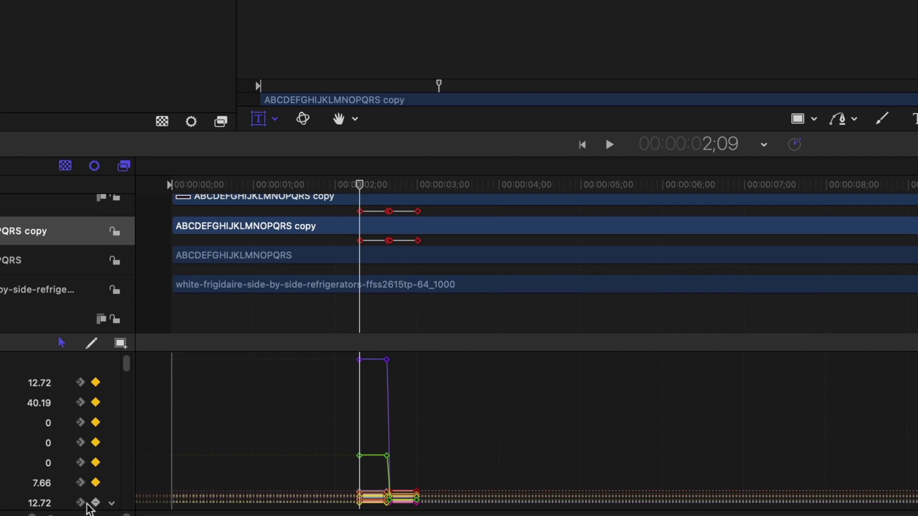
- Zoom in on the timeline and step through the frames around 2;19 to examine the spacing of the keyframes
left_click_drag(50, 515, 110, 515)
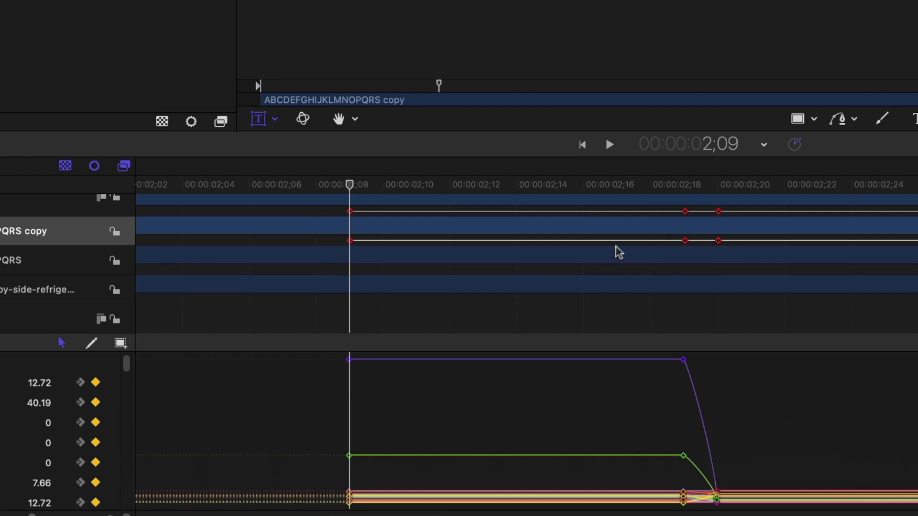
left_click_drag(409, 188, 653, 188)
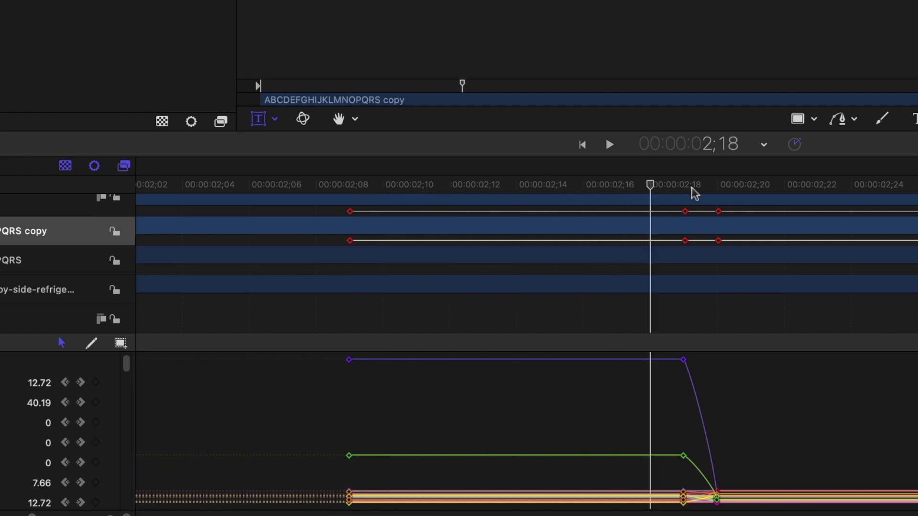
key("Right")
key("Right")
key("Right")
key("Right")
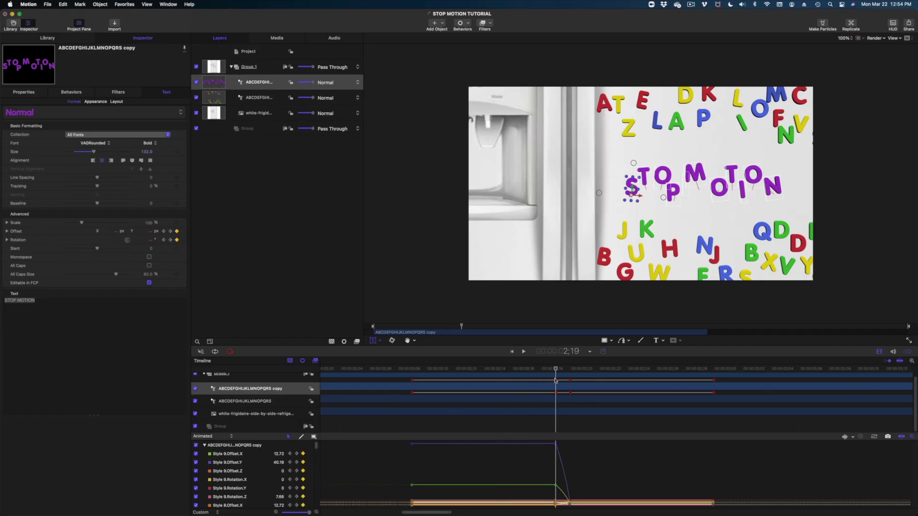
- Return the playhead to 2;08 and keyframe Offset and Rotation for the whole STOP MOTION text
left_click_drag(560, 381, 412, 415)
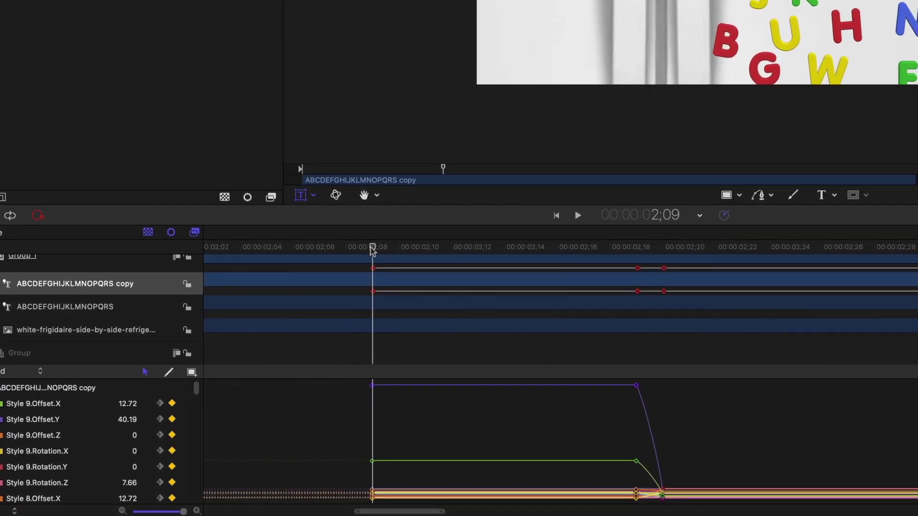
key("Left")
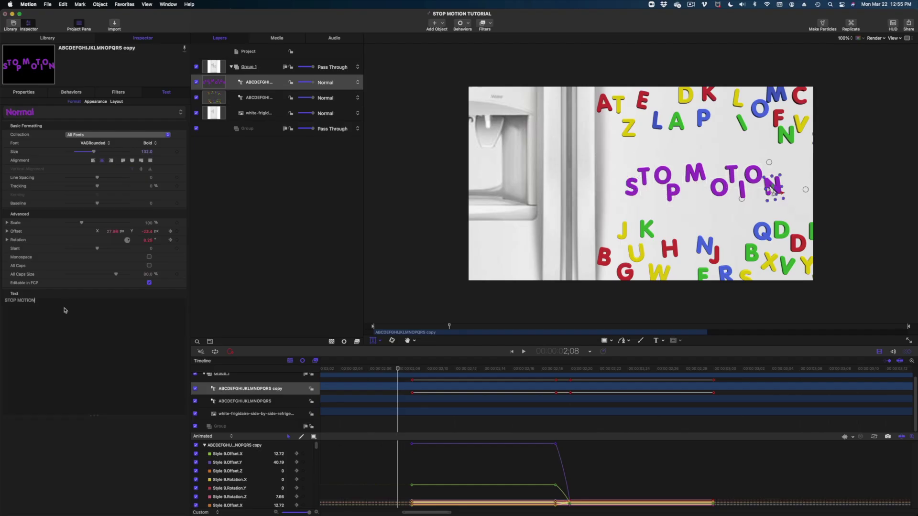
left_click_drag(65, 310, 1, 299)
left_click(177, 232)
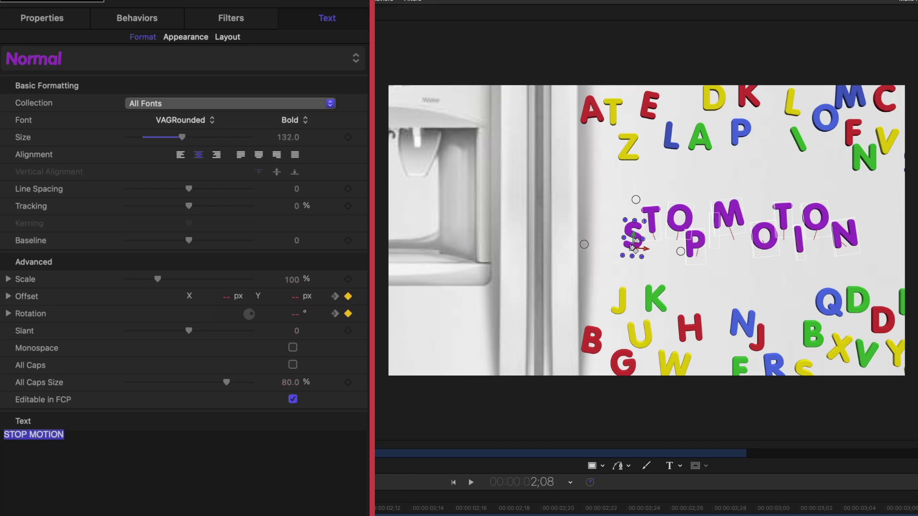
- Adjust the offset and rotation of the S and T in STOP at 2;08, shifting both letters slightly left
left_click(529, 255)
left_click(637, 240)
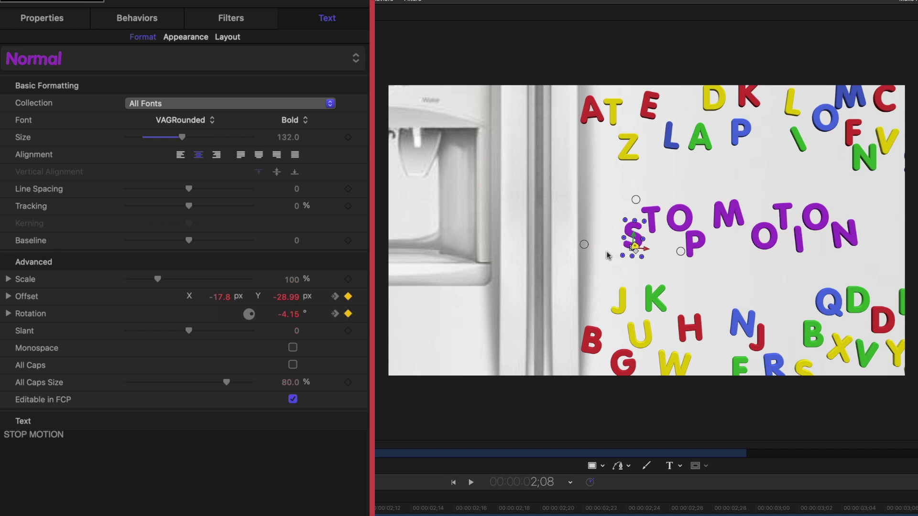
left_click_drag(227, 297, 211, 297)
left_click_drag(287, 297, 290, 313)
left_click(647, 219)
left_click_drag(221, 297, 216, 299)
left_click_drag(288, 297, 289, 320)
- Lower the O of STOP and raise its P to offset X 1.76, Y 13.28 at 2;08, changing both rotations
left_click(679, 218)
left_click(218, 297)
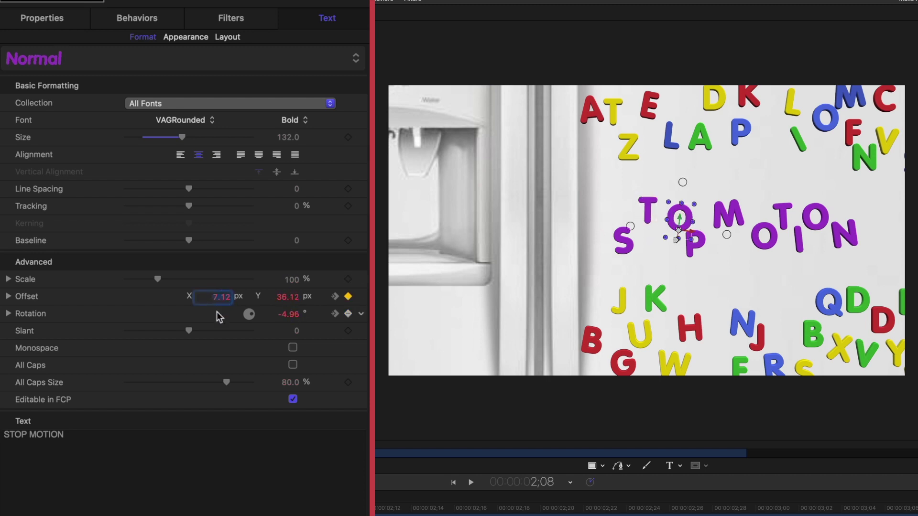
left_click_drag(218, 317, 217, 326)
left_click_drag(288, 297, 287, 308)
left_click_drag(289, 314, 289, 311)
left_click(697, 245)
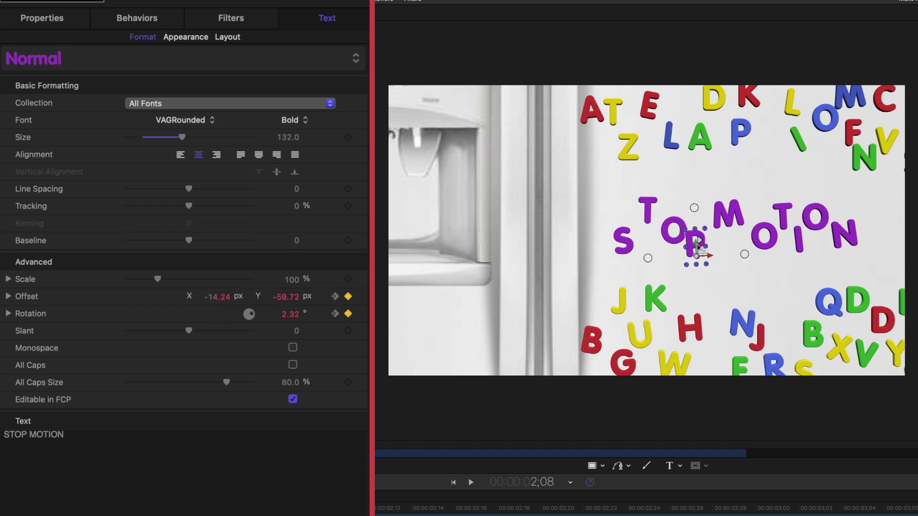
left_click_drag(697, 244, 701, 225)
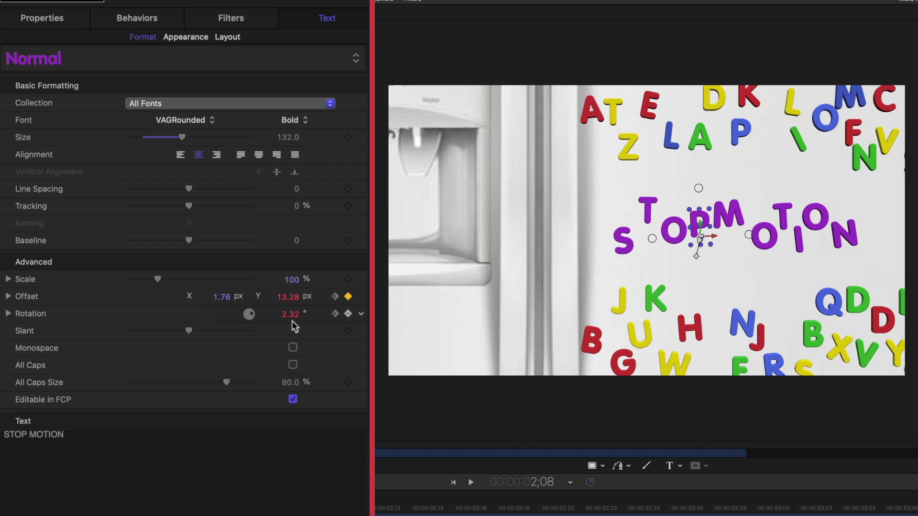
left_click_drag(293, 319, 283, 319)
- Lower the M and raise the first O of MOTION at 2;08, adjusting both letters' horizontal offset and rotation
left_click(729, 217)
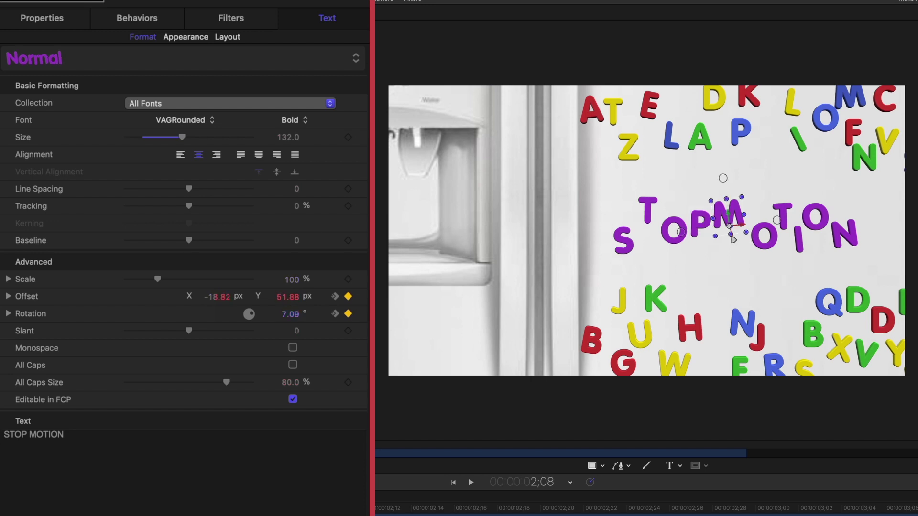
left_click_drag(289, 297, 288, 287)
left_click_drag(290, 316, 286, 314)
left_click_drag(213, 297, 217, 297)
mouse_move(286, 297)
left_mouse_down()
mouse_move(286, 316)
mouse_move(290, 283)
left_mouse_up()
left_click(764, 237)
left_click_drag(224, 292, 207, 293)
left_click_drag(292, 314, 283, 287)
- Reposition and rotate the T, I, last O and N of MOTION at 2;08, lowering the T and raising the I
left_click(785, 215)
left_click_drag(226, 296, 218, 297)
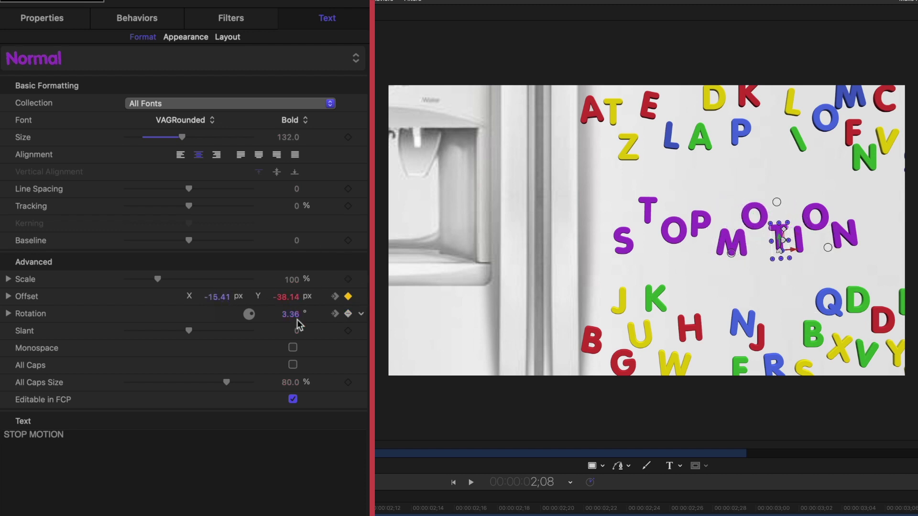
left_click_drag(293, 316, 286, 284)
left_click(802, 248)
left_click_drag(225, 298, 231, 297)
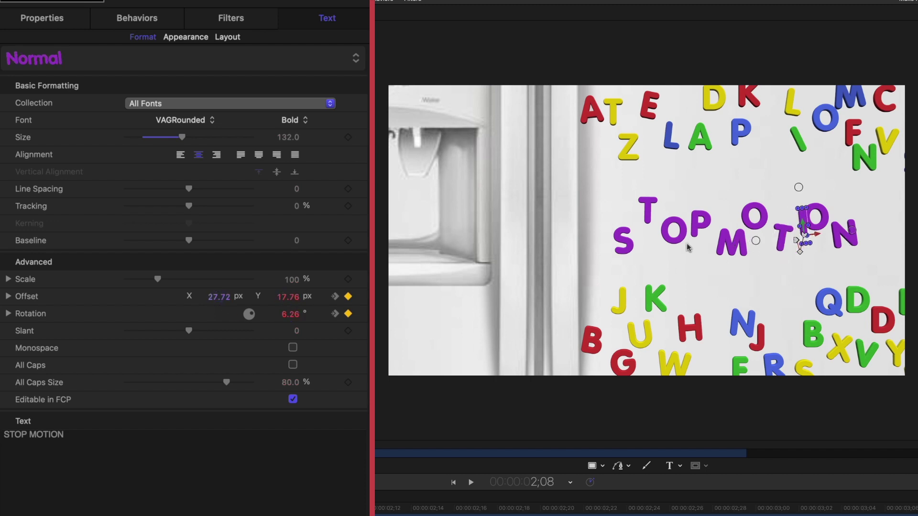
left_click(815, 216)
mouse_move(222, 293)
left_mouse_down()
mouse_move(288, 311)
mouse_move(228, 296)
mouse_move(236, 296)
left_mouse_up()
left_click(843, 238)
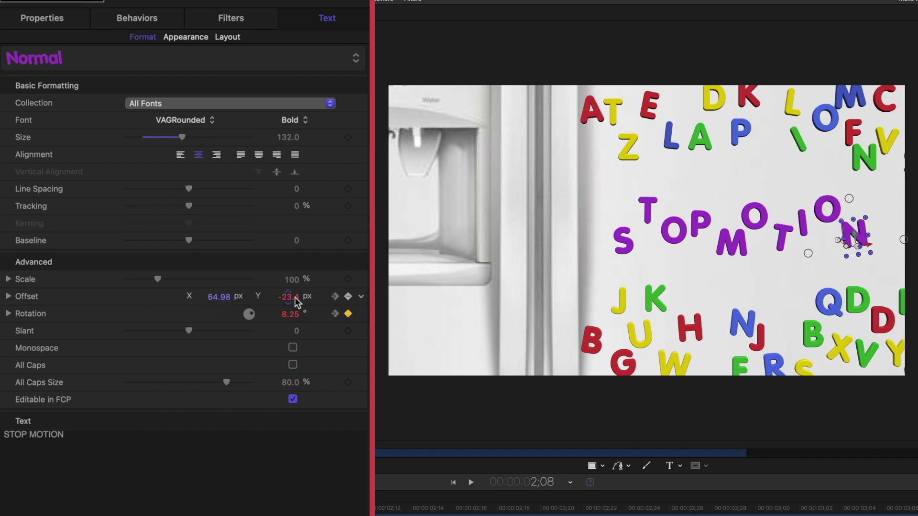
left_click_drag(293, 299, 290, 339)
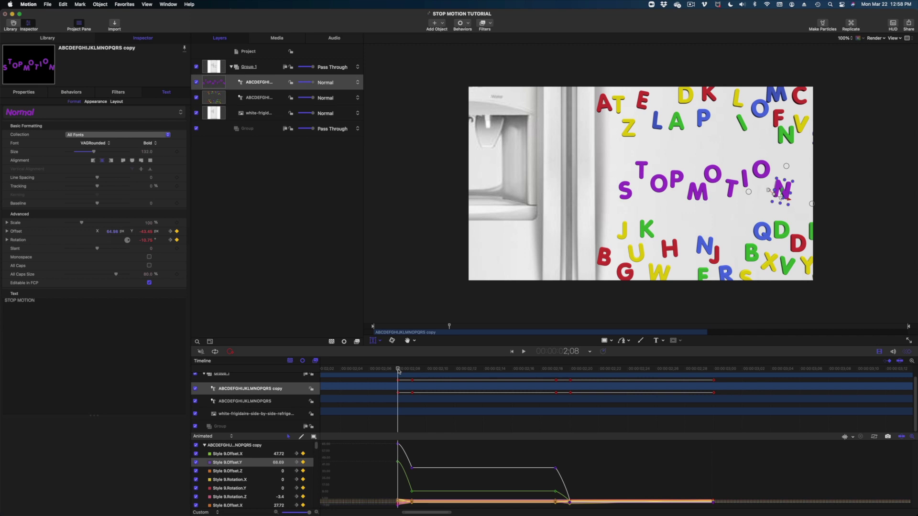
- Keyframe Offset and Rotation for the whole text at 1;28 and 1;27
key("shift+Left")
left_click_drag(76, 315, 2, 296)
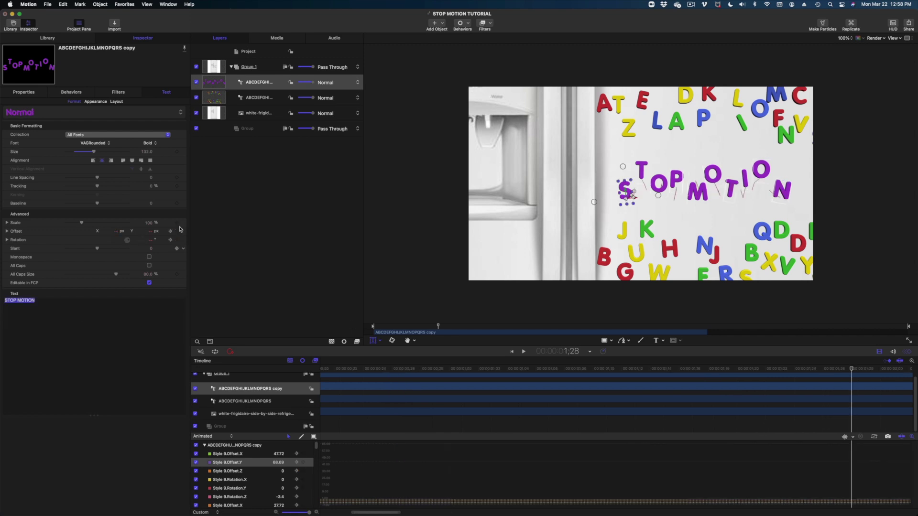
left_click(177, 232)
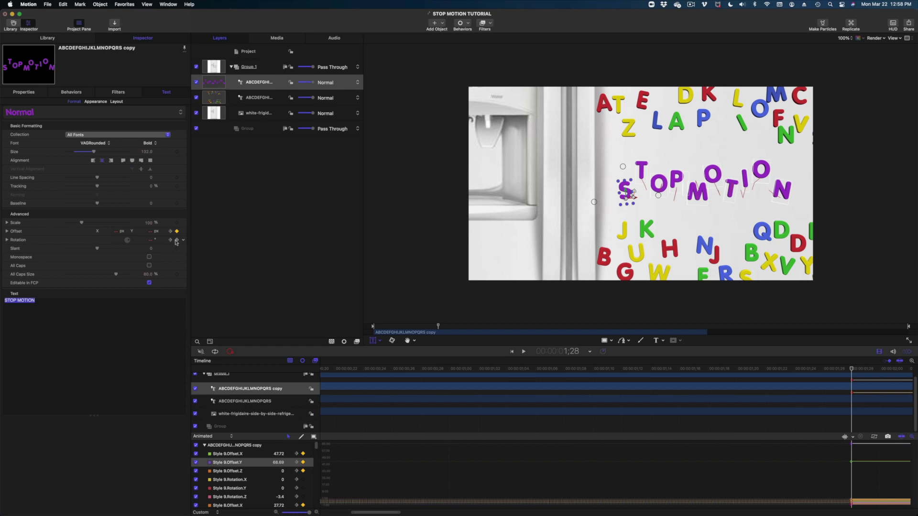
left_click(177, 241)
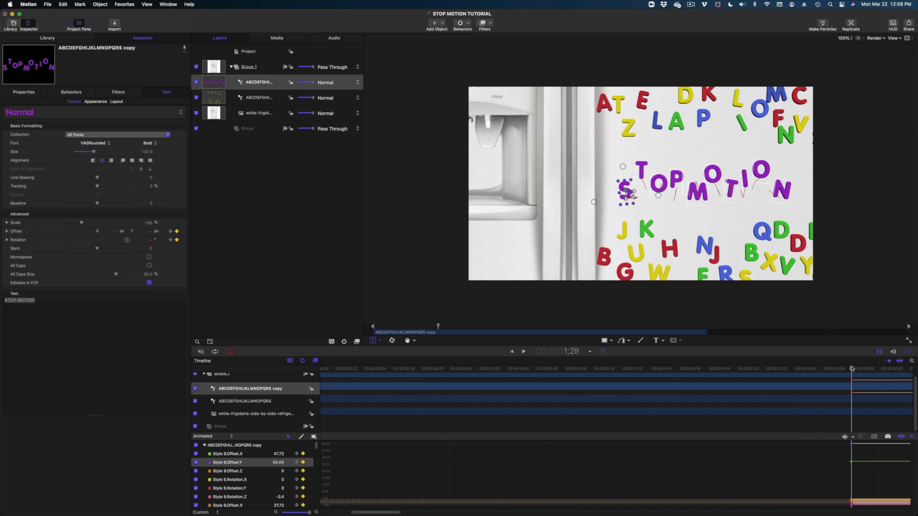
key("Left")
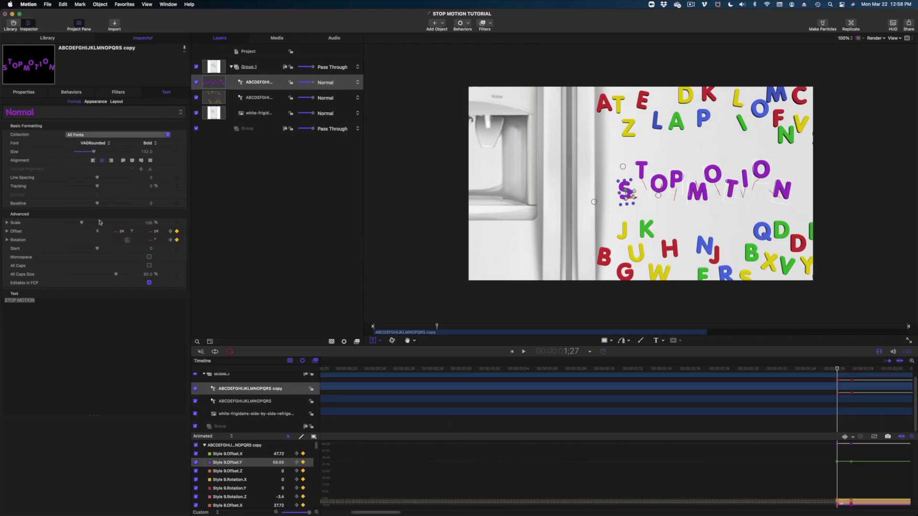
- Spread the letters of STOP further apart at 1;27 by changing each letter's offset and rotation
left_click(624, 191)
left_click_drag(112, 231, 146, 225)
left_click(641, 169)
left_click_drag(112, 231, 145, 243)
left_click(659, 184)
left_click_drag(113, 232, 142, 240)
left_click(677, 179)
left_click_drag(309, 513, 303, 512)
- Move and rotate the M and first O of MOTION at 1;27, lowering the M and raising the O
left_click(698, 192)
left_click_drag(146, 232, 147, 240)
left_click_drag(112, 231, 106, 231)
left_click_drag(147, 240, 117, 232)
left_click(715, 181)
left_click_drag(147, 240, 146, 241)
- Move and rotate the T, I, last O and N of MOTION at 1;27, spreading them further apart
left_click(730, 195)
left_click_drag(112, 232, 115, 231)
left_click_drag(147, 240, 106, 232)
left_click(745, 177)
left_click_drag(147, 231, 147, 226)
left_click_drag(147, 240, 152, 240)
left_click(762, 171)
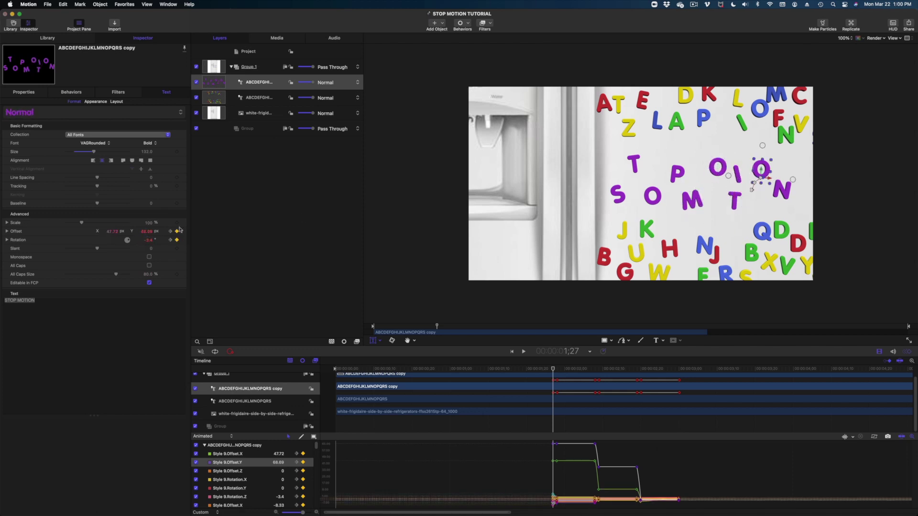
key("Tab")
- Keyframe Offset and Rotation for the whole text at 1;17 and 1;16
key("shift+Left")
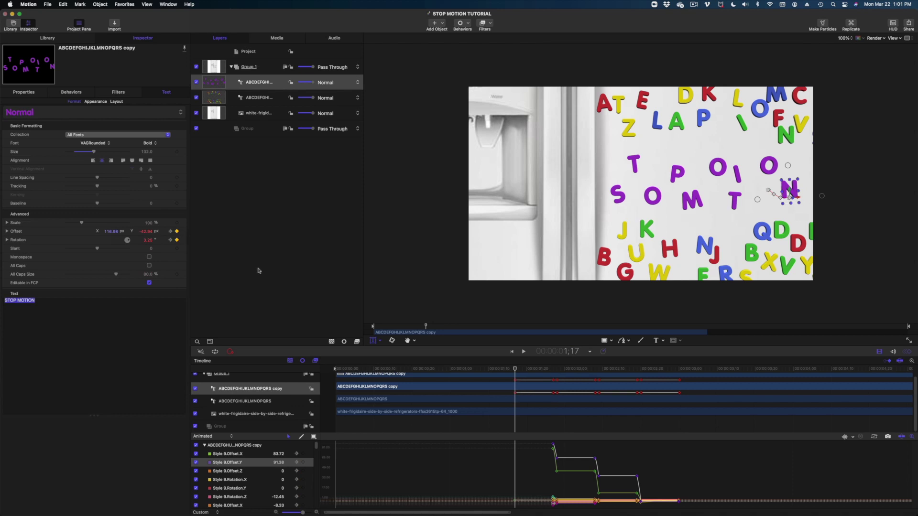
key("Left")
key("super+a")
left_click(177, 231)
left_click(177, 240)
- Try to move the S and T of STOP outward at 1;16
left_click(618, 194)
left_click(633, 164)
left_click_drag(112, 231, 101, 232)
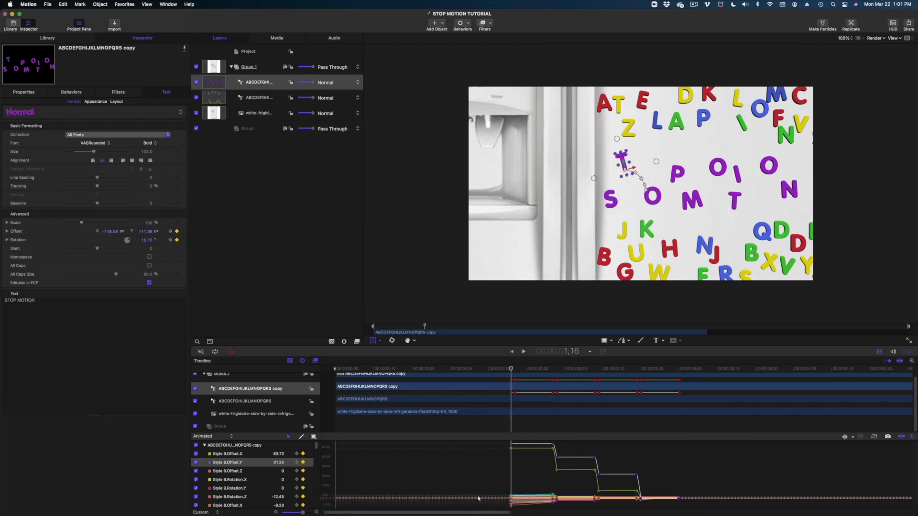
- Delete the text's Offset and Rotation keyframes at 1;16
scroll(478, 499, "up", 5)
key("Right")
right_click(511, 381)
key("Escape")
key("Delete")
left_click_drag(498, 442, 520, 507)
key("Delete")
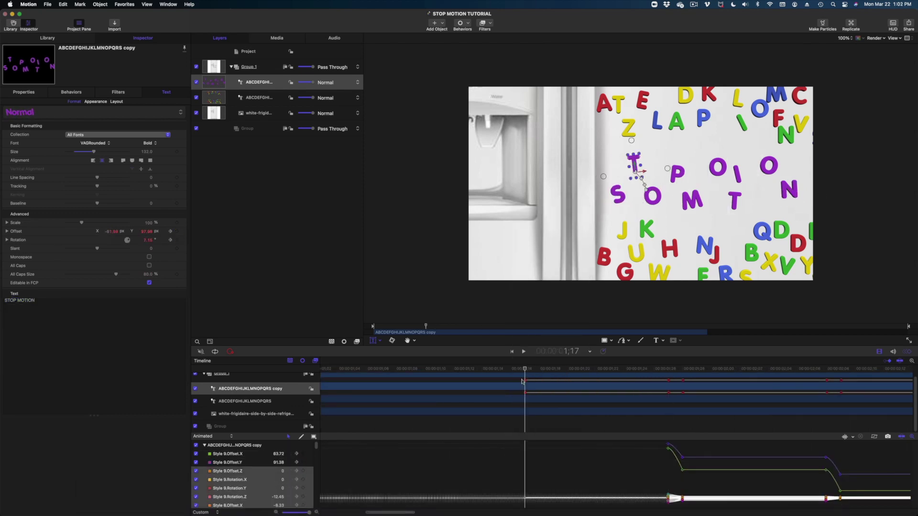
- Add Offset and Rotation keyframes for the whole STOP MOTION text at both 1;16 and 1;17
key("super+a")
key("Left")
left_click(177, 231)
left_click(177, 240)
key("Right")
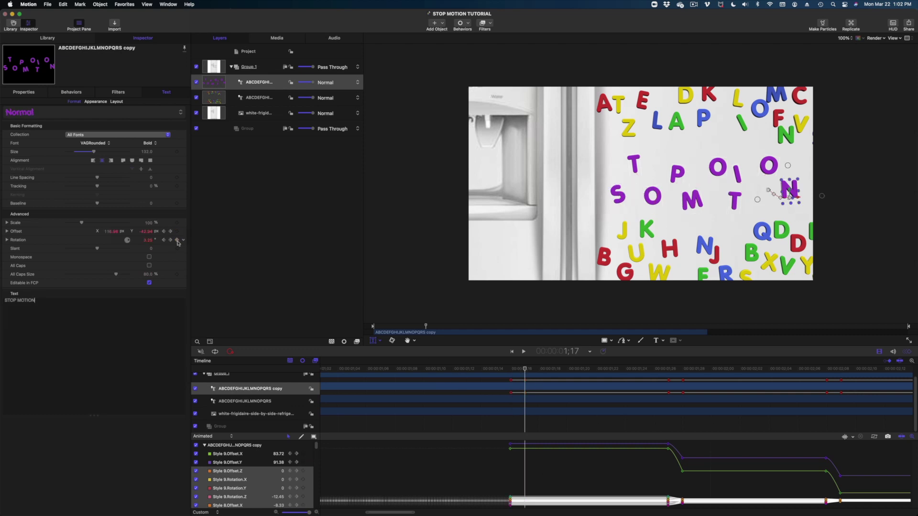
key("Left")
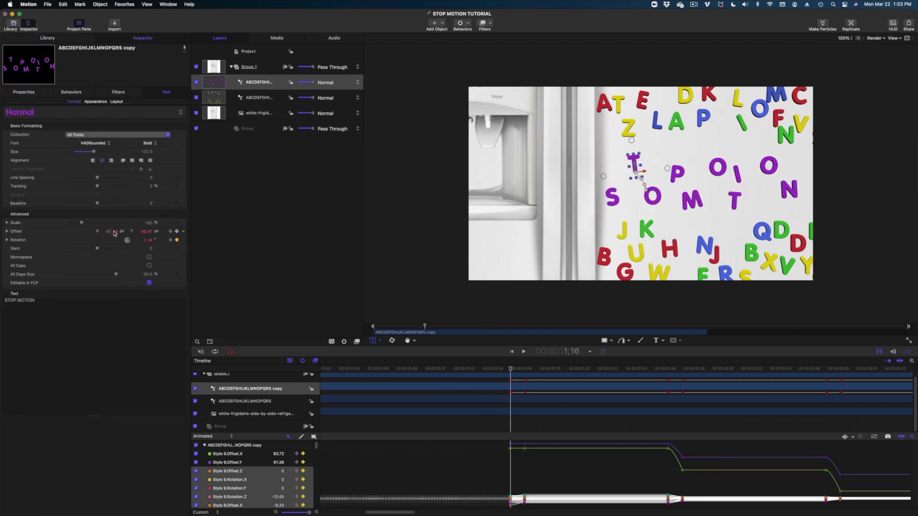
- Move and rotate the T, O and P of STOP at 1;16, spreading them further apart
left_click_drag(115, 233, 141, 234)
left_click(652, 196)
left_click(677, 173)
left_click_drag(114, 233, 141, 233)
- Move and rotate the M, first O, T and I of MOTION at 1;16 to scatter them further
left_click(692, 200)
left_click(717, 167)
left_click(735, 200)
left_click_drag(114, 234, 143, 241)
left_click(738, 173)
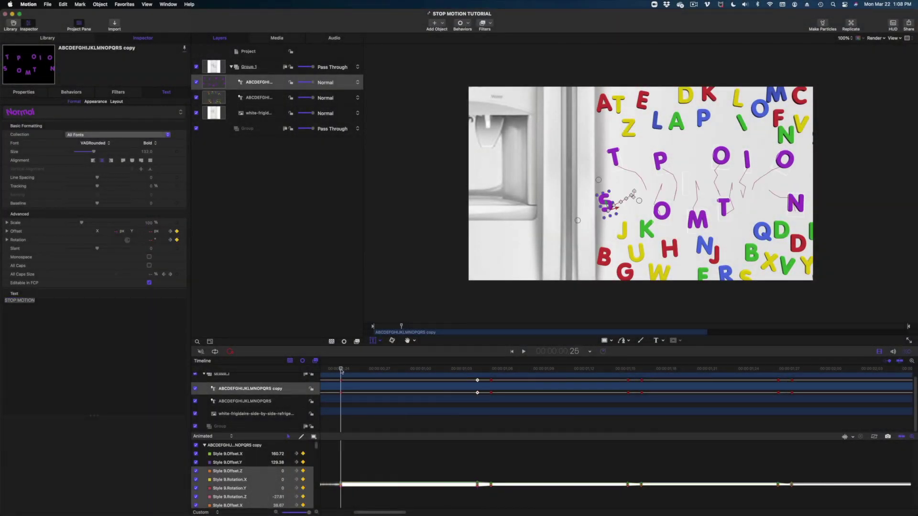
- Delete the purple letters' Offset and Rotation keyframes at 0;24 and 0;25
key("Left")
left_click_drag(504, 370, 477, 371)
left_click(698, 220)
left_click(605, 204)
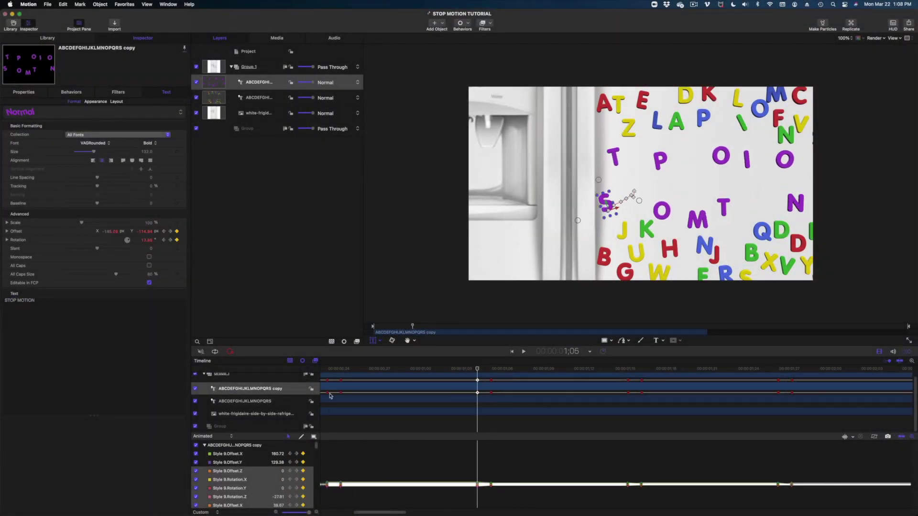
left_click_drag(323, 471, 350, 503)
right_click(341, 484)
left_click(351, 438)
- Adjust the vertical offset of the T of MOTION at 1;05, and keyframe the whole text at 0;24
left_click(724, 207)
left_click_drag(146, 231, 147, 243)
triple_click(20, 300)
left_click_drag(477, 370, 327, 370)
left_click(176, 240)
triple_click(20, 300)
- Reposition the N, S, T, first O, P and M at 0;24 so they scatter among the colored magnets
left_click(796, 203)
left_click_drag(605, 203, 605, 211)
left_click(614, 157)
left_click(662, 211)
mouse_move(146, 231)
left_mouse_down()
mouse_move(147, 223)
mouse_move(147, 245)
left_mouse_up()
left_click(660, 160)
left_click(698, 220)
left_click_drag(145, 231, 109, 234)
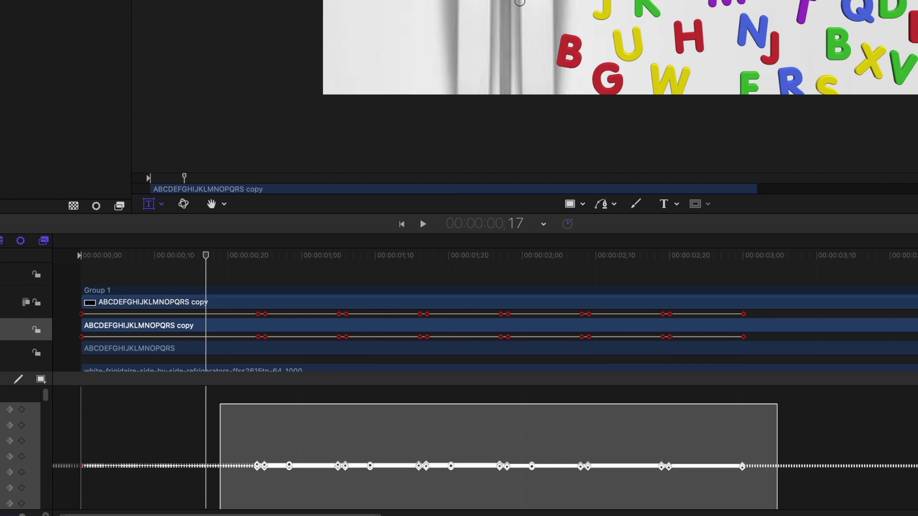
- Change the interpolation of all selected letter keyframes between 0;24 and 3;00
right_click(505, 466)
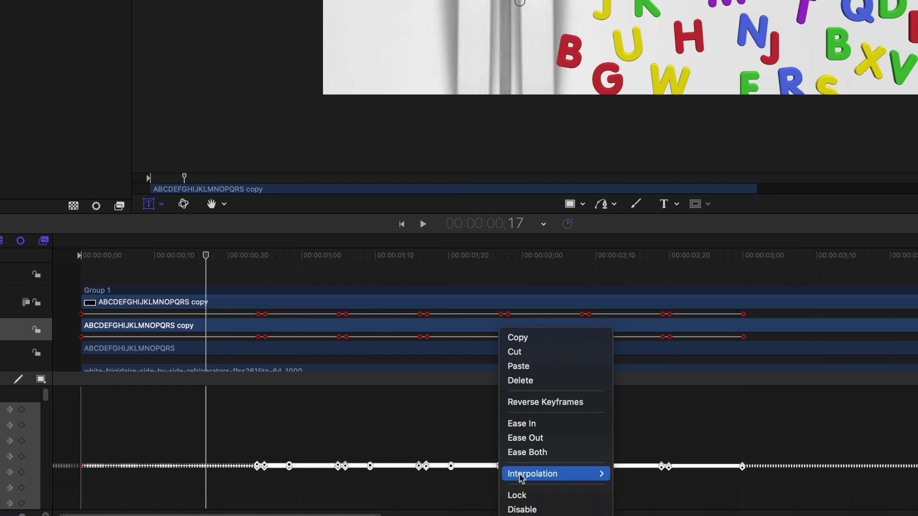
mouse_move(522, 476)
left_click(632, 465)
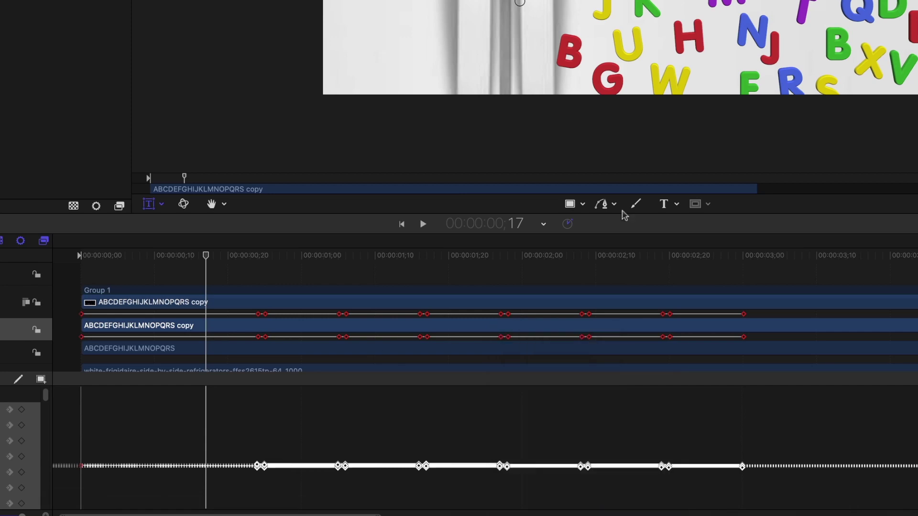
- Try recoloring the T of STOP green at 0;24 by sampling the A magnet
mouse_move(655, 256)
left_mouse_down()
mouse_move(685, 257)
mouse_move(257, 256)
left_mouse_up()
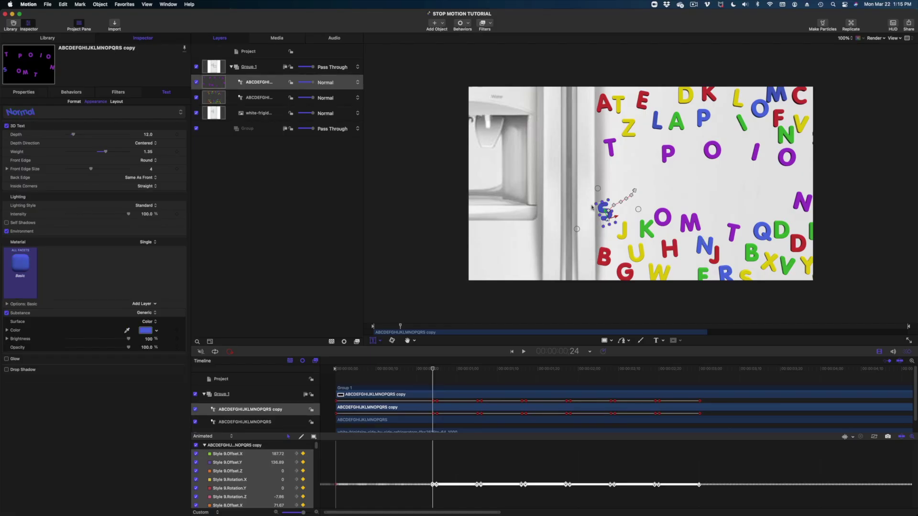
left_click(610, 148)
left_click(676, 119)
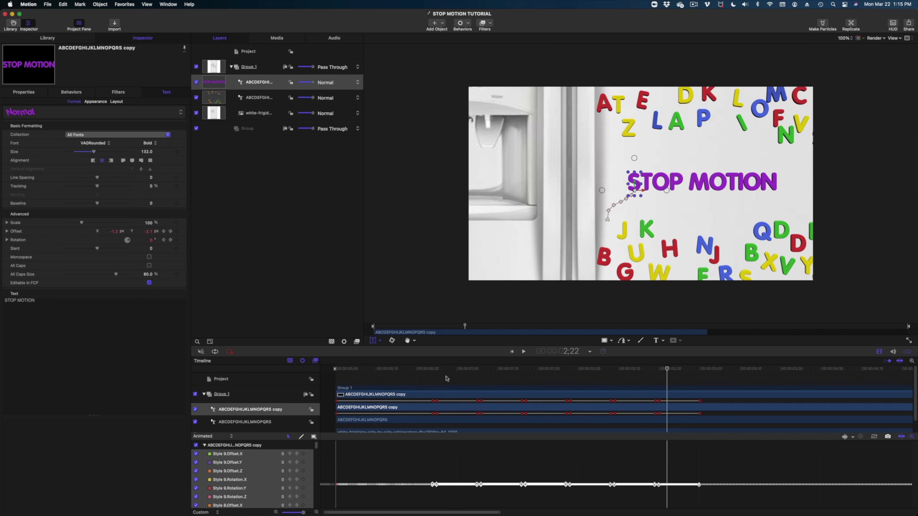
- At 0;24, recolor the S of STOP blue from the N magnet and the T green from the K magnet
left_click_drag(437, 370, 432, 371)
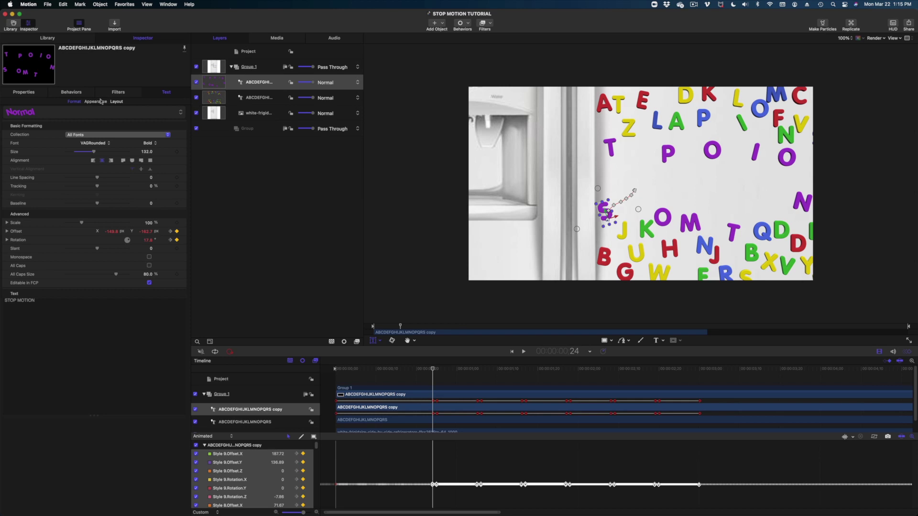
left_click(100, 102)
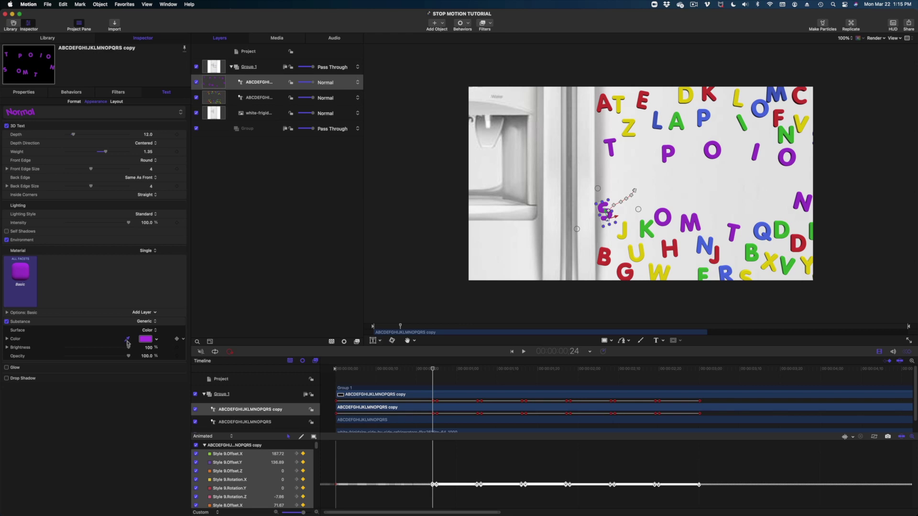
left_click(707, 241)
left_click(610, 148)
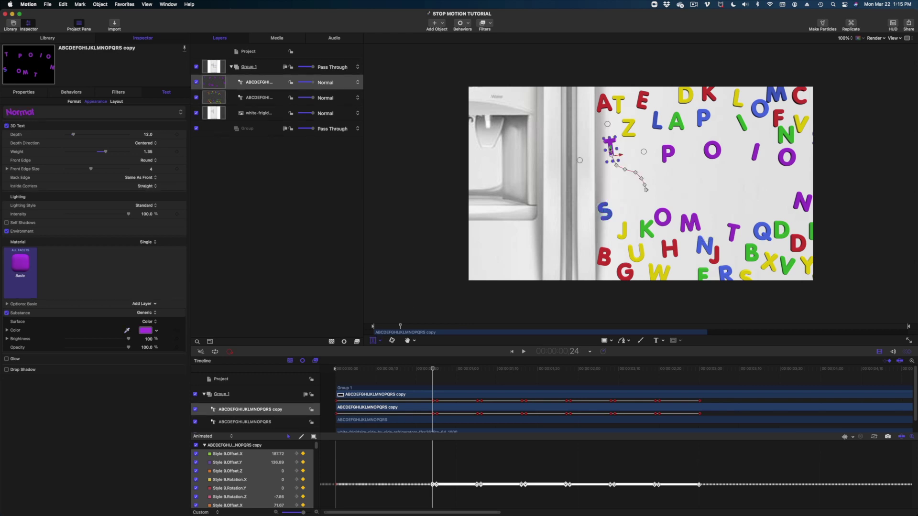
left_click(127, 331)
left_click(647, 229)
- Recolor the O of STOP blue from the N magnet and the P red from the H magnet
left_click(663, 218)
left_click(127, 331)
left_click(705, 245)
left_click(668, 154)
left_click(127, 330)
left_click(669, 249)
- Recolor the M and first O of MOTION yellow by sampling a yellow magnet, undoing the accidental move of the M
left_click(690, 223)
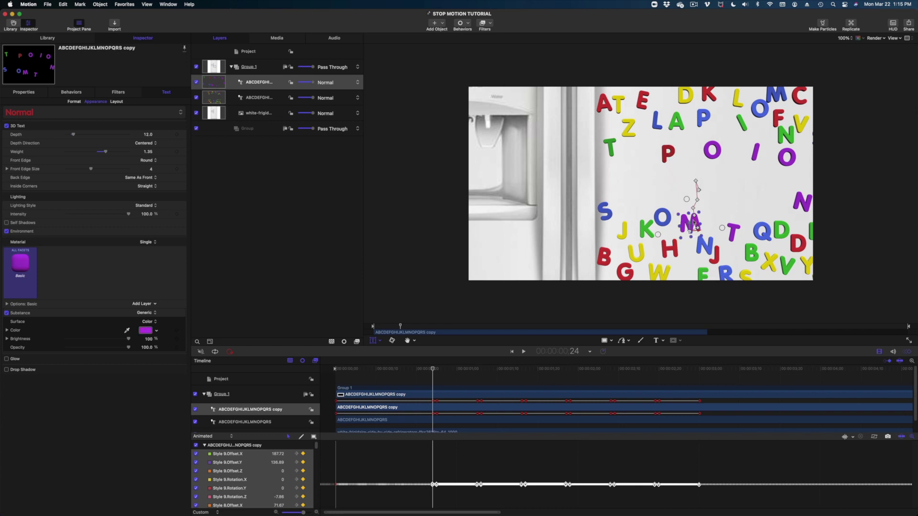
left_click_drag(690, 223, 692, 225)
left_click(63, 4)
left_click(79, 16)
left_click(126, 331)
left_click(636, 252)
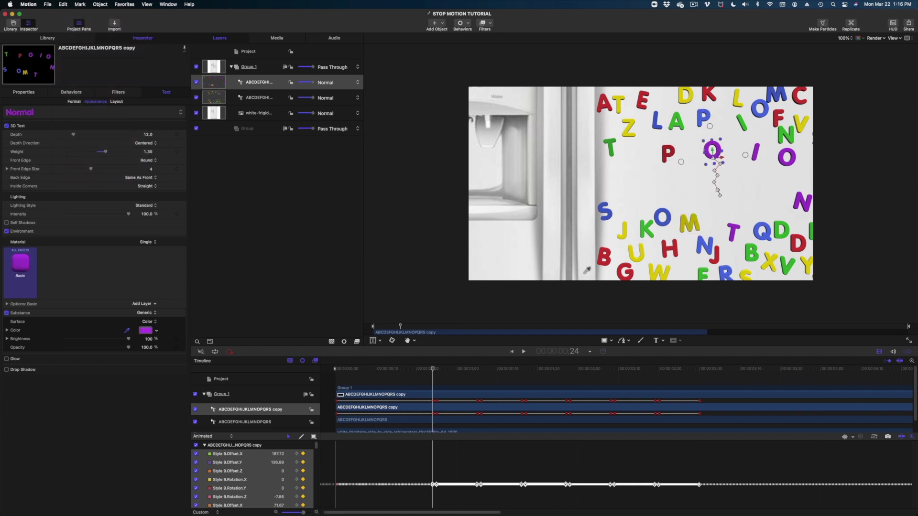
left_click(712, 151)
- Recolor the T and I of MOTION red to match the H magnet
left_click(733, 233)
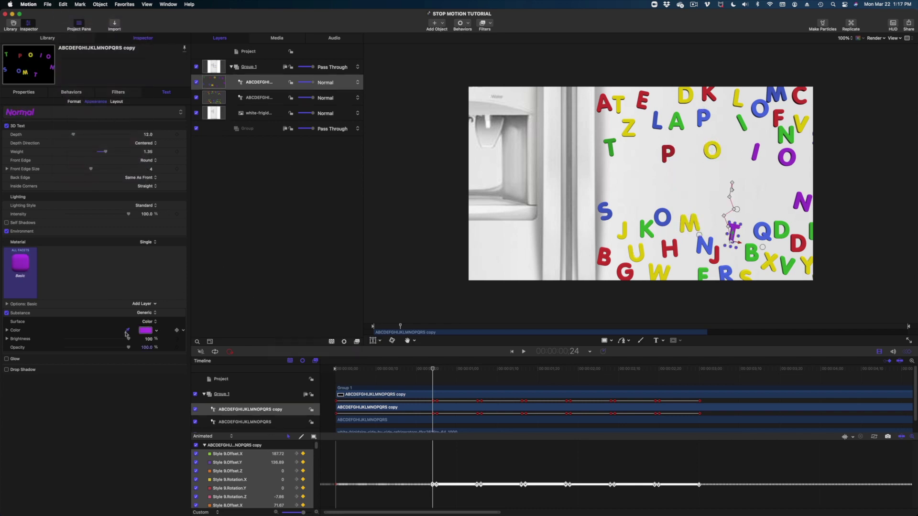
left_click(126, 331)
left_click(669, 249)
left_click(145, 331)
left_click(275, 174)
left_click(755, 152)
left_click(126, 331)
left_click(145, 331)
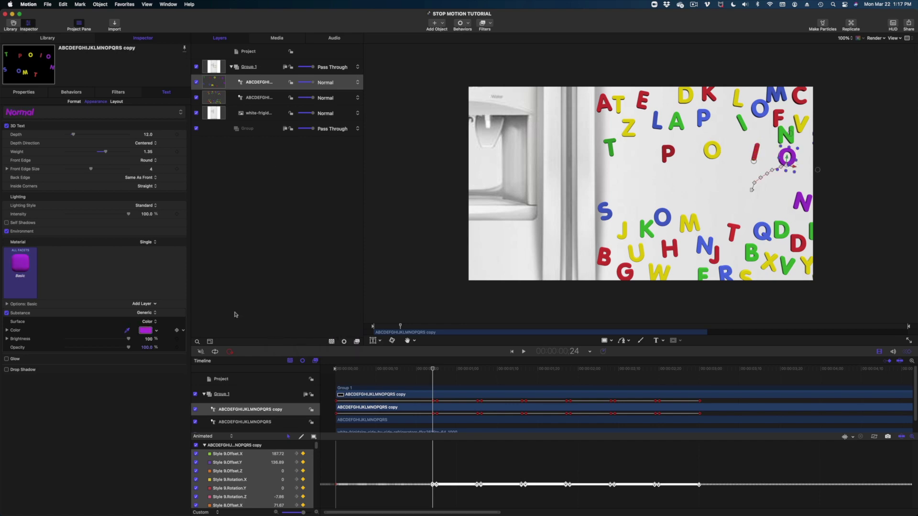